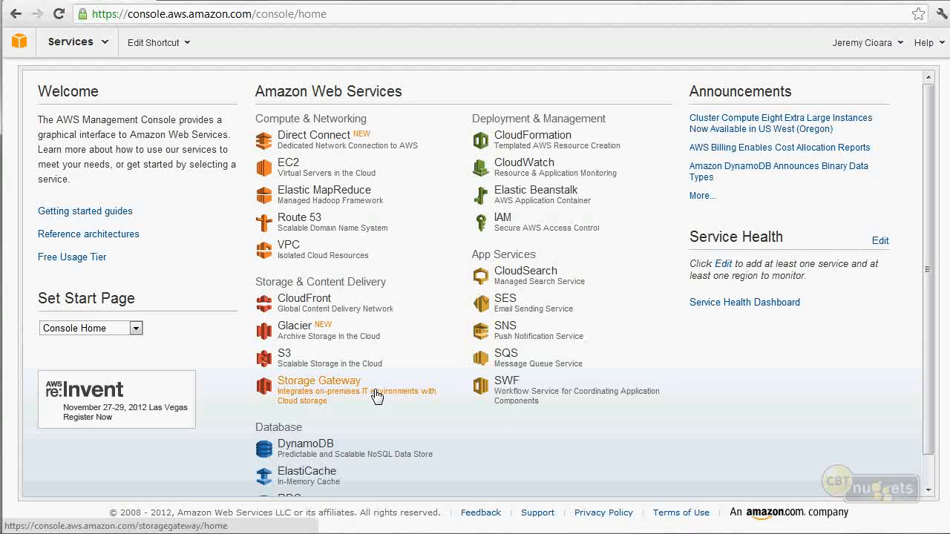
Open the Route 53 service from the AWS Management Console home page.
left_click(299, 226)
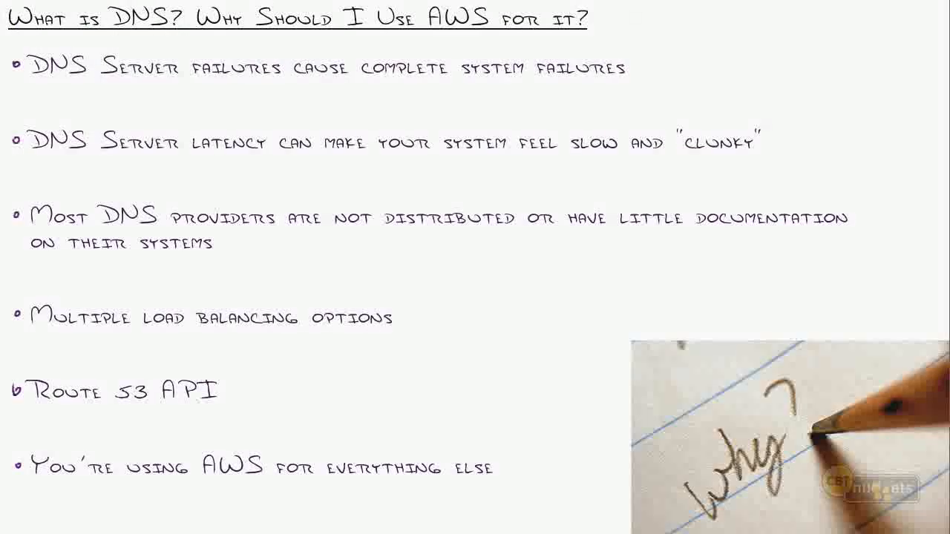
left_click_drag(769, 50, 779, 67)
mouse_move(761, 54)
left_mouse_down()
mouse_move(768, 45)
mouse_move(770, 73)
mouse_move(849, 30)
left_mouse_up()
mouse_move(799, 80)
left_mouse_down()
mouse_move(800, 99)
mouse_move(921, 70)
mouse_move(817, 107)
mouse_move(826, 116)
left_mouse_up()
left_click_drag(919, 50, 920, 71)
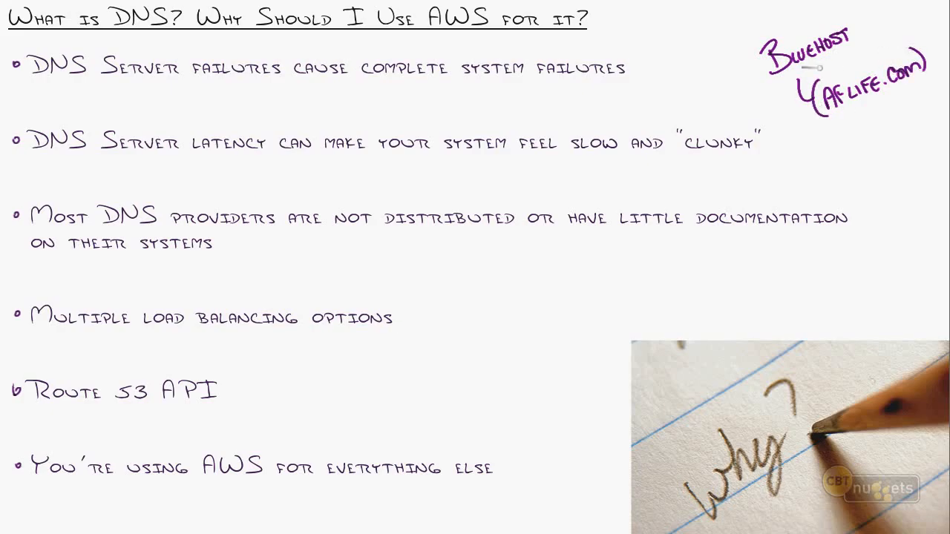
left_click_drag(833, 113, 901, 93)
mouse_move(859, 124)
left_mouse_down()
mouse_move(868, 169)
mouse_move(854, 199)
mouse_move(881, 194)
mouse_move(837, 208)
left_mouse_up()
mouse_move(809, 169)
left_mouse_down()
mouse_move(791, 158)
mouse_move(766, 81)
left_mouse_up()
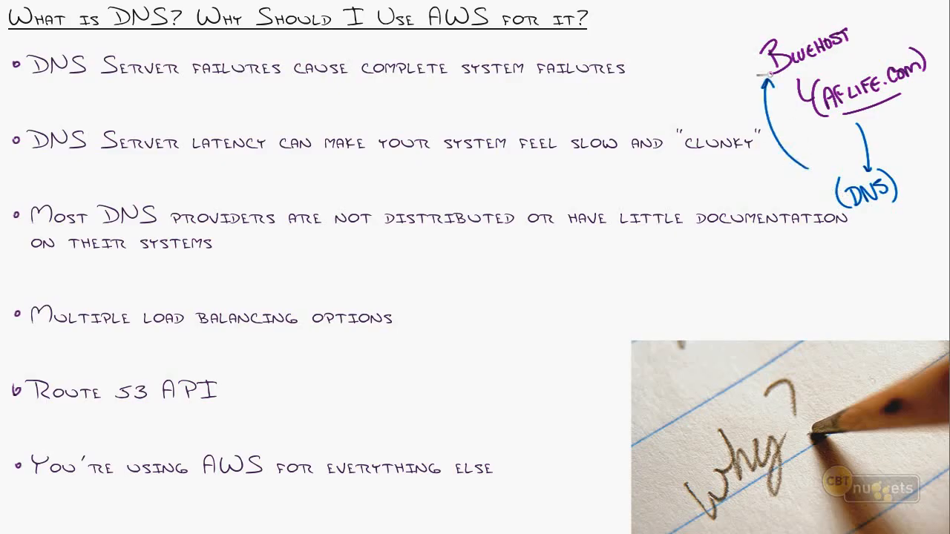
mouse_move(862, 210)
left_mouse_down()
mouse_move(888, 269)
mouse_move(723, 288)
left_mouse_up()
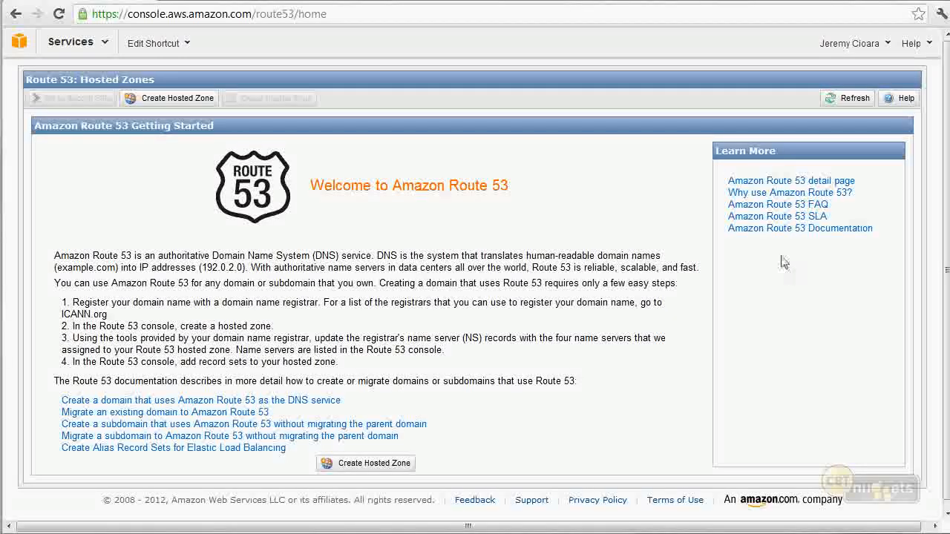
Open the Amazon Route 53 FAQ, search the page for "pric" and open the question on the price of Route 53.
left_click(816, 206)
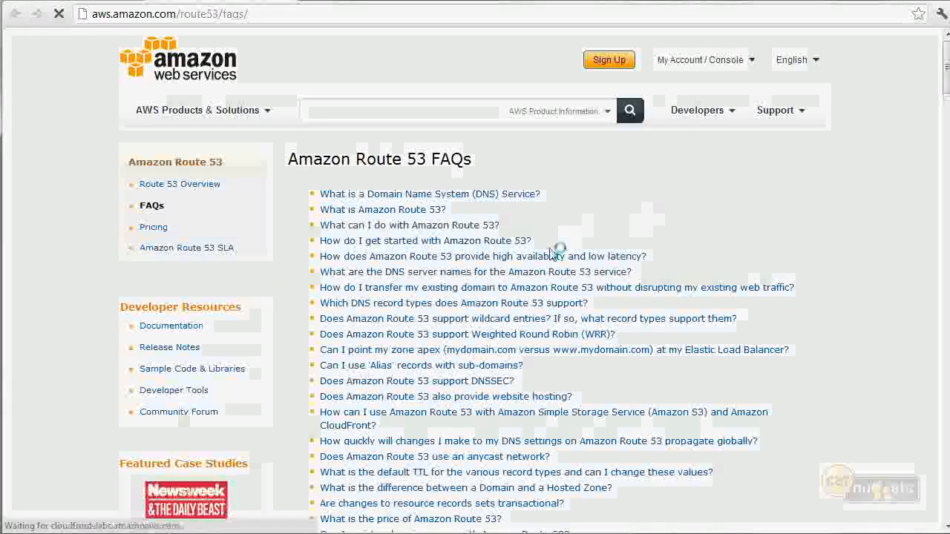
scroll(367, 285, "down", 2)
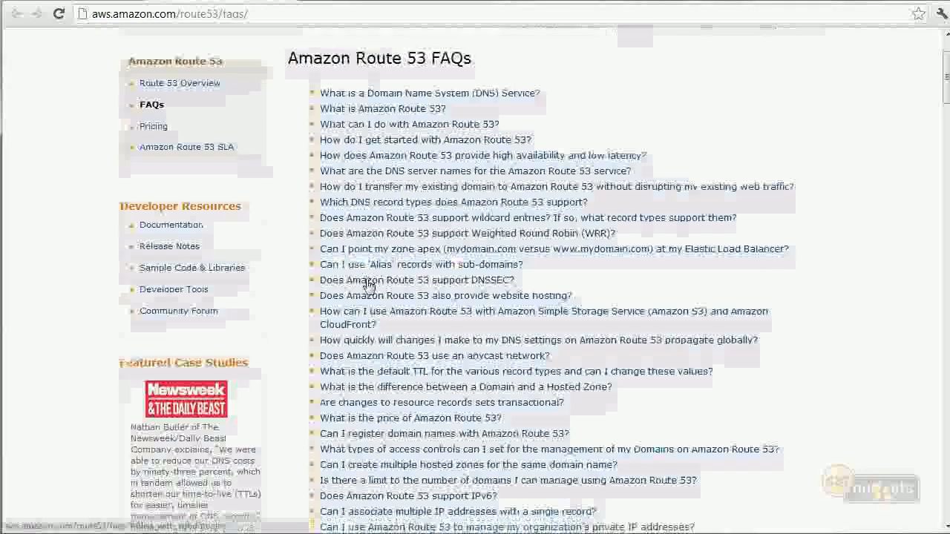
scroll(367, 284, "down", 1)
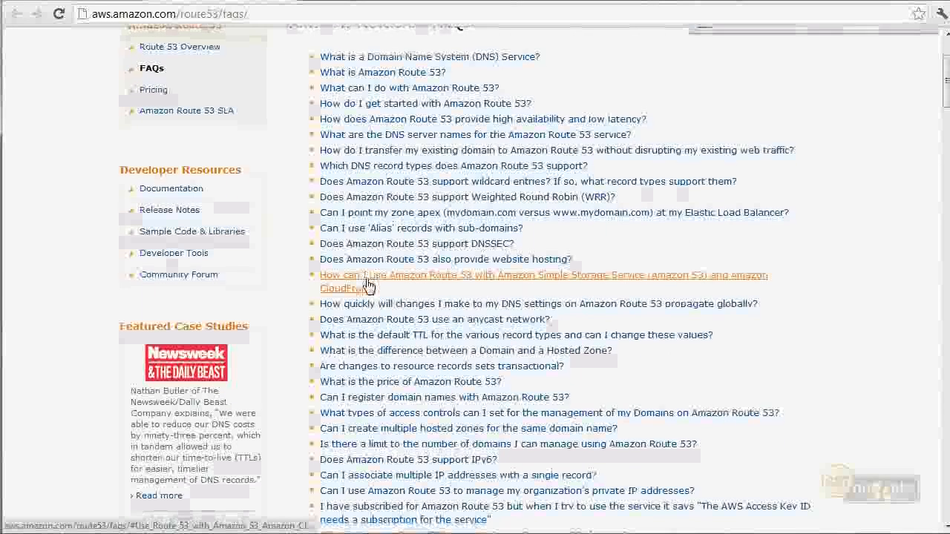
key("ctrl+f")
type("pric")
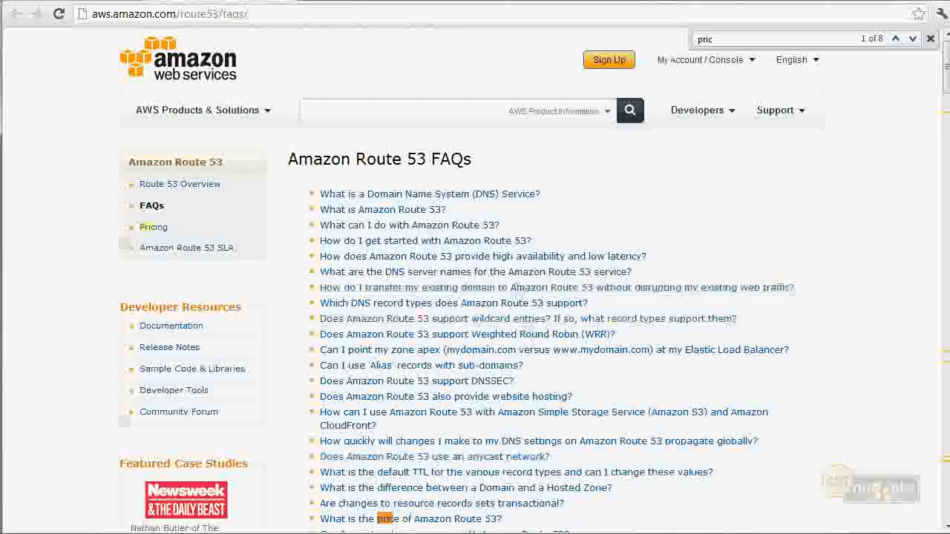
left_click(415, 518)
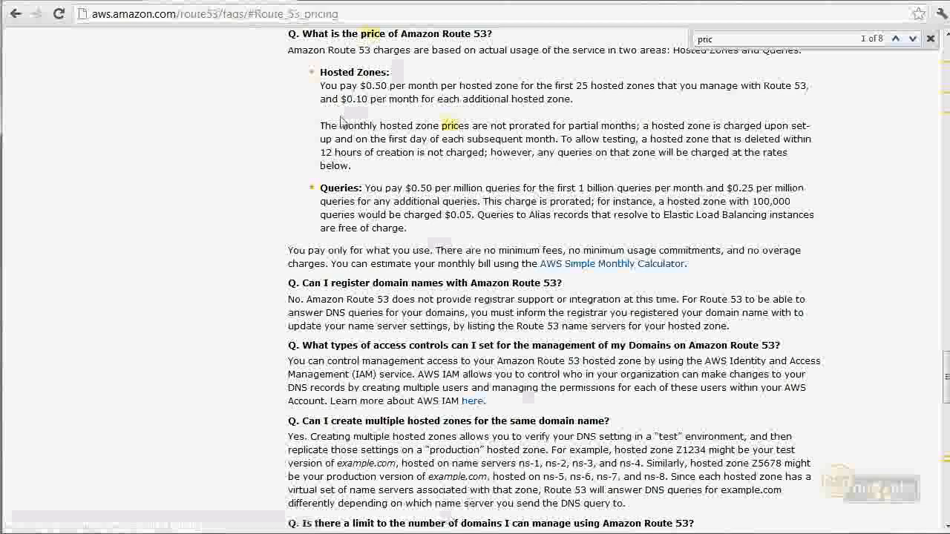
Examine the FAQ's hosted zone and query prices, highlighting the charges for each.
left_click_drag(371, 86, 572, 99)
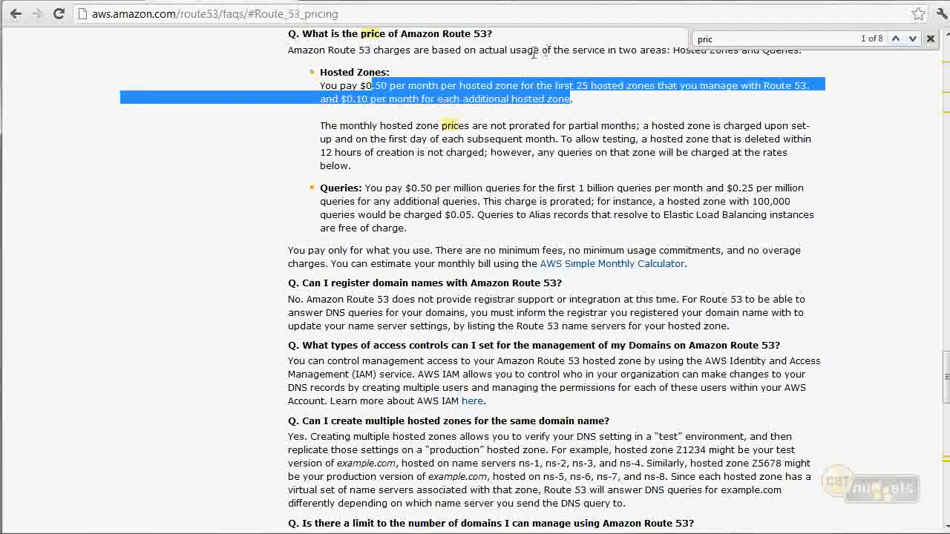
left_click(444, 91)
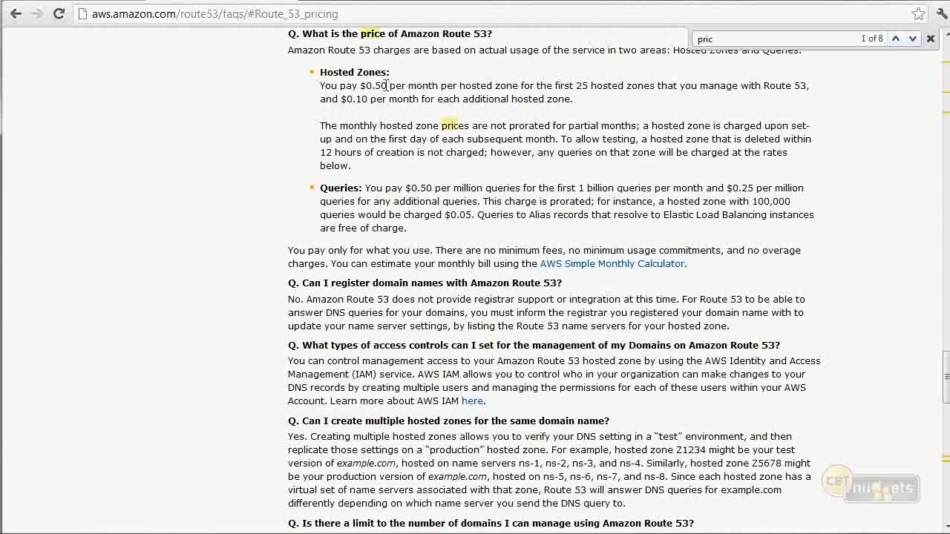
left_click_drag(367, 99, 360, 100)
left_click_drag(421, 192, 478, 201)
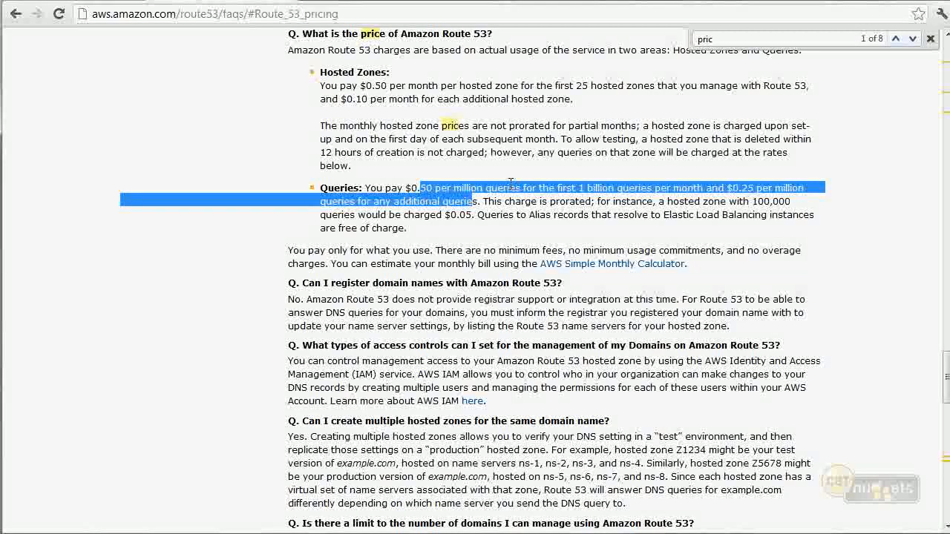
double_click(477, 85)
double_click(433, 188)
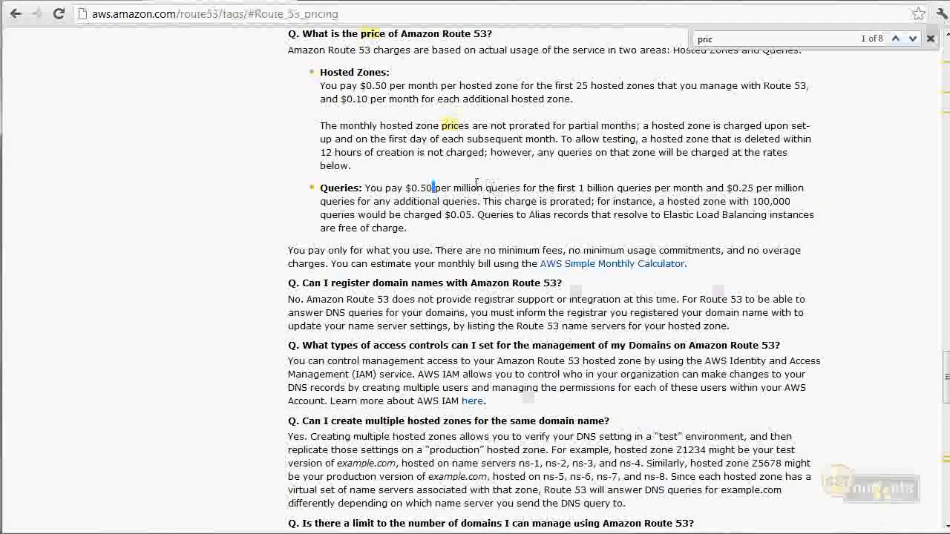
double_click(469, 188)
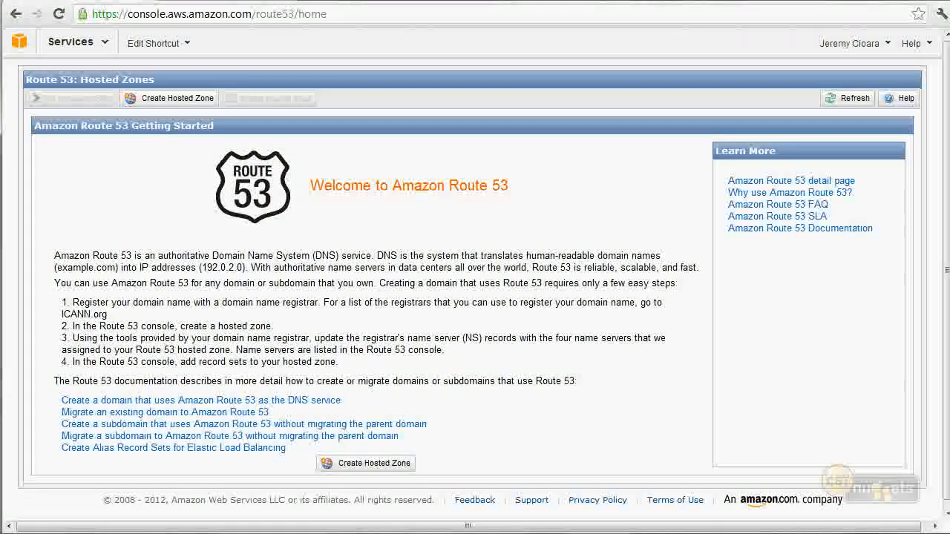
double_click(474, 184)
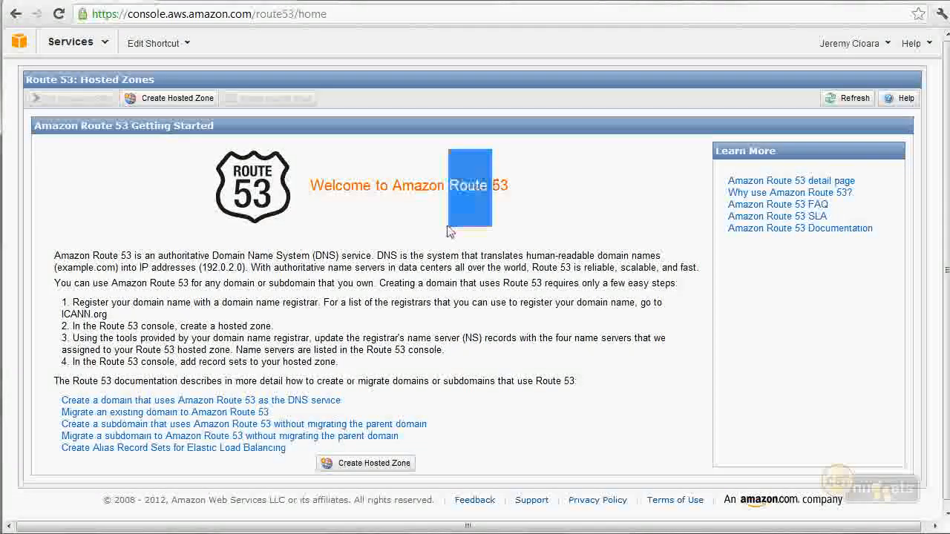
left_click(448, 333)
Create a hosted zone for the domain nuggetlab.com with the comment "CBTNuggets Lab Files".
left_click(192, 92)
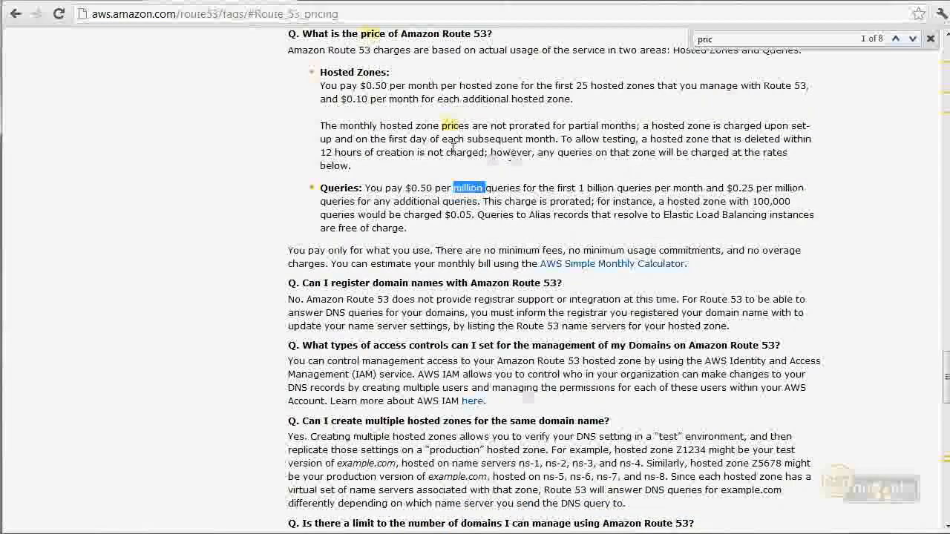
left_click_drag(561, 139, 484, 153)
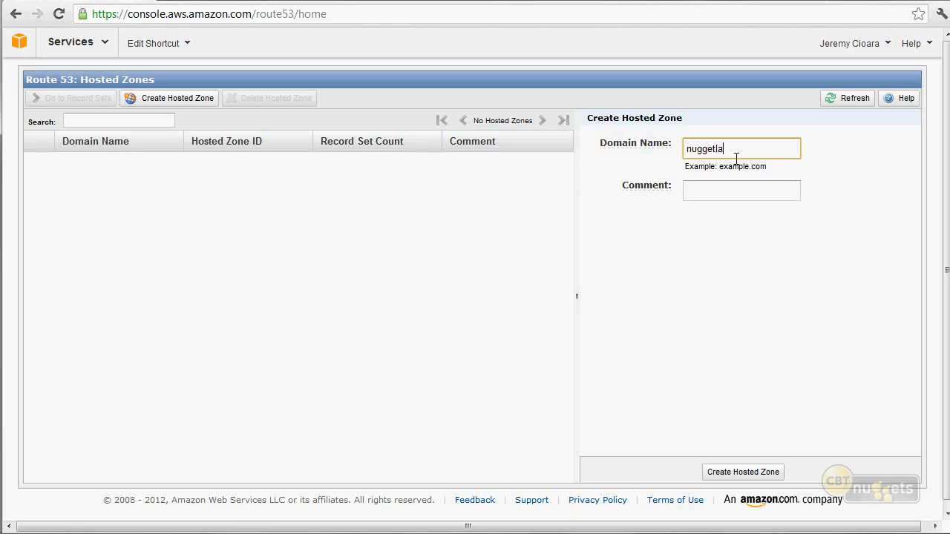
type("m")
key("Tab")
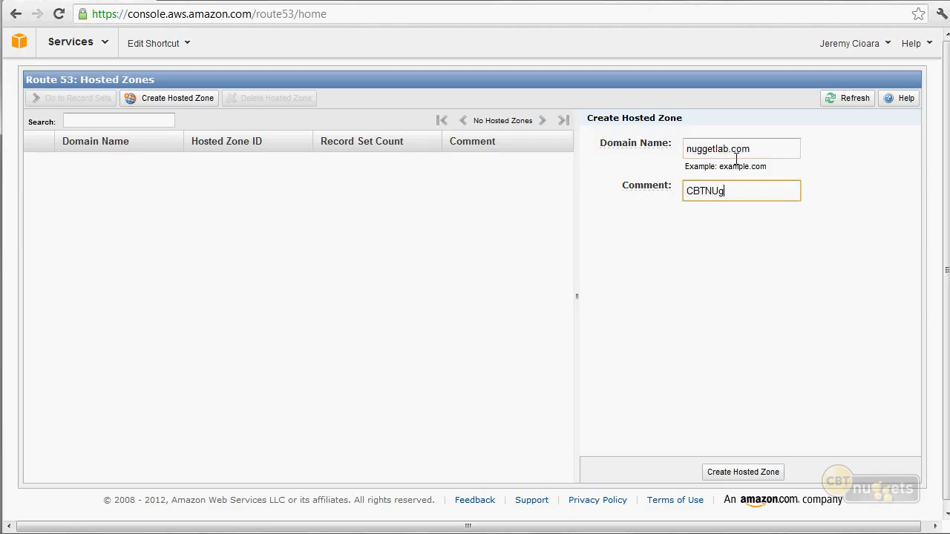
type("CBTNuggets Lab Files")
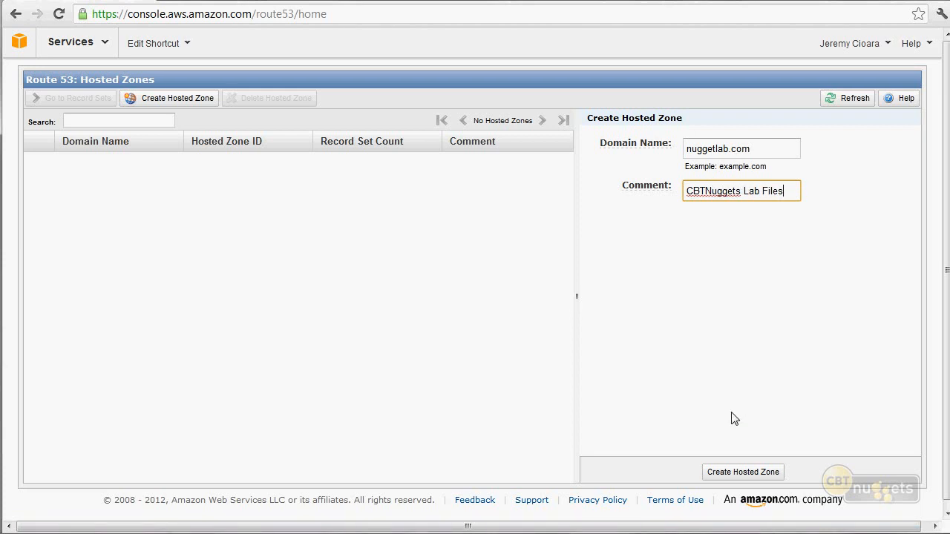
left_click(742, 471)
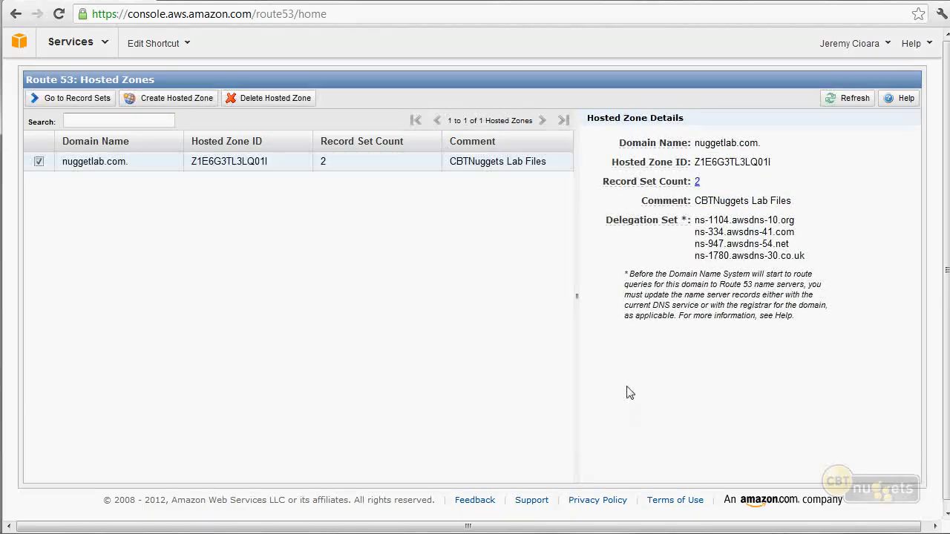
Highlight the delegation set's name servers in the details of the nuggetlab.com hosted zone.
left_click_drag(606, 220, 773, 226)
double_click(774, 226)
left_click_drag(804, 256, 692, 221)
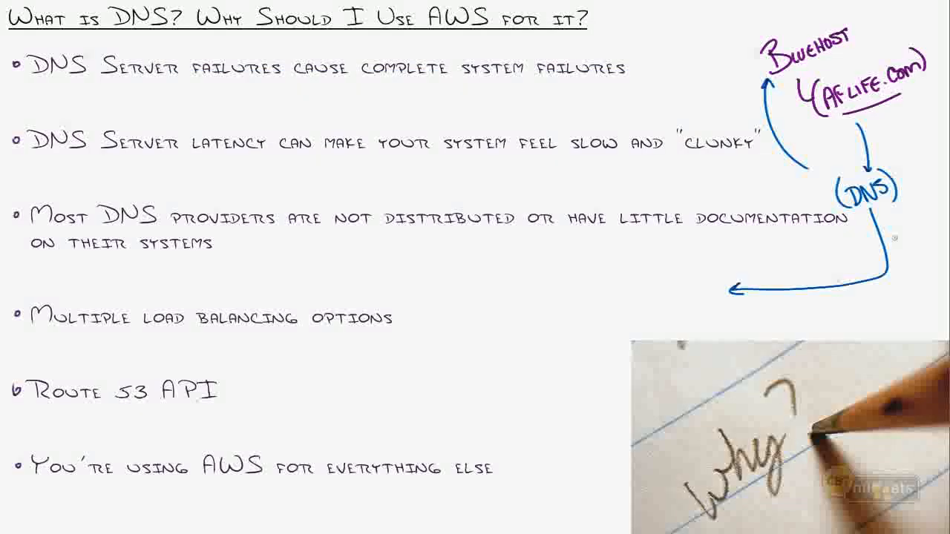
left_click_drag(601, 265, 603, 271)
left_click_drag(602, 258, 607, 297)
mouse_move(608, 279)
left_mouse_down()
mouse_move(598, 323)
mouse_move(608, 346)
left_mouse_up()
left_click_drag(614, 335, 618, 355)
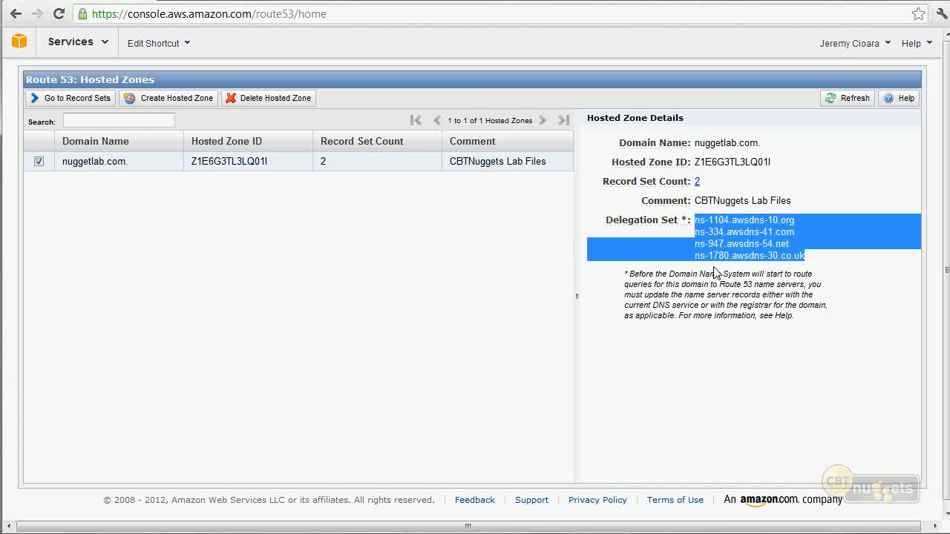
left_click(124, 168)
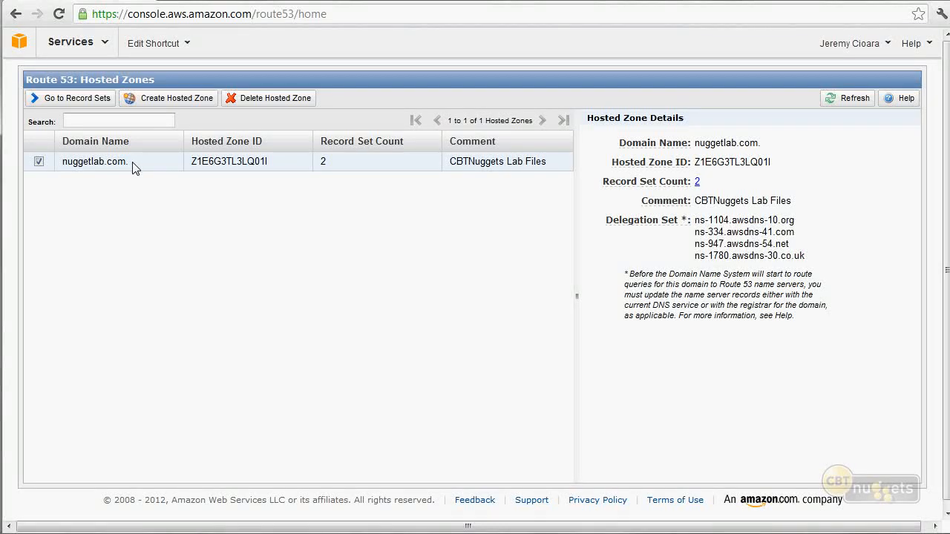
left_click(89, 102)
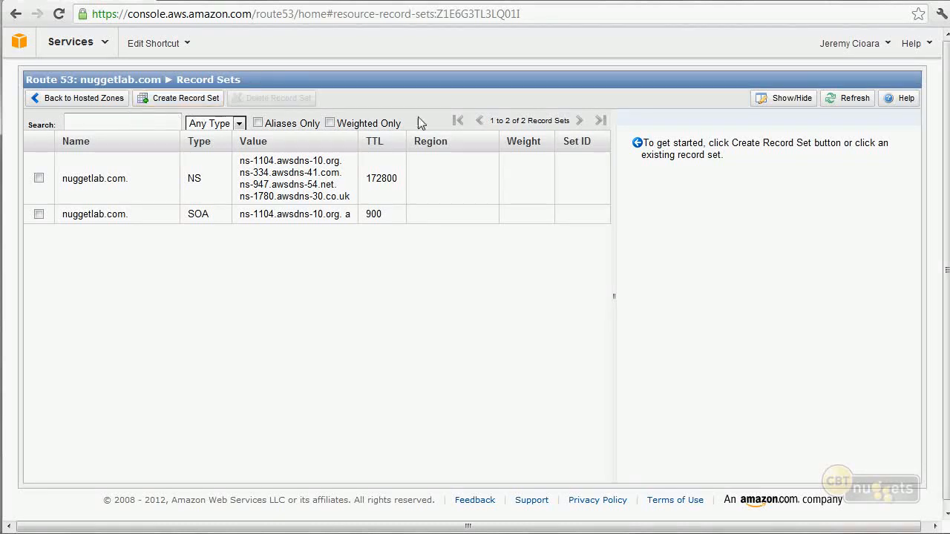
left_click(204, 104)
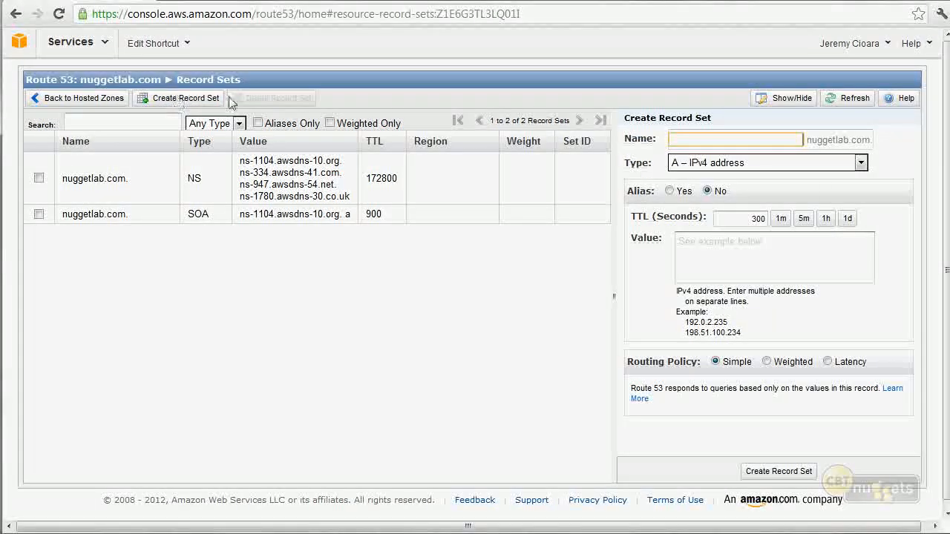
left_click(707, 164)
left_click(707, 164)
left_click(759, 142)
type("www")
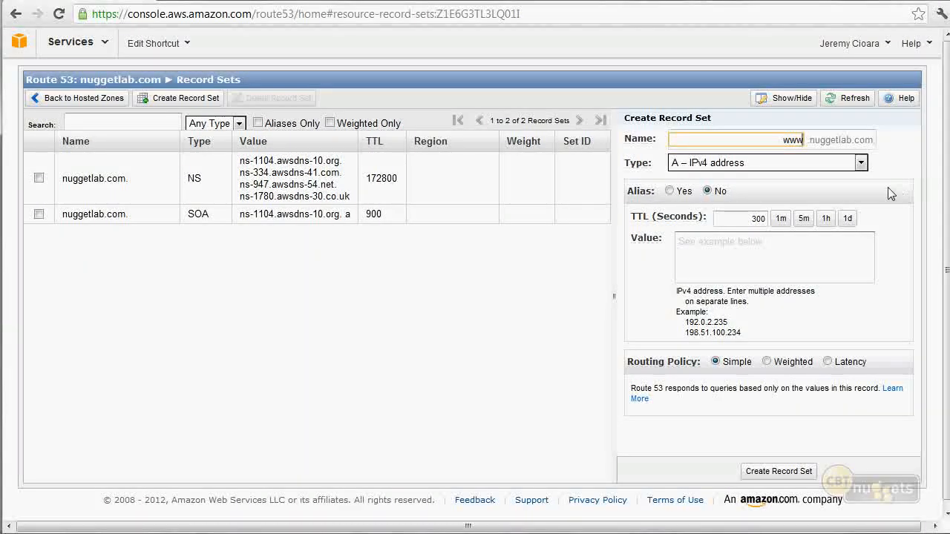
Set the TTL of the new www record set to 1500 seconds.
mouse_move(670, 222)
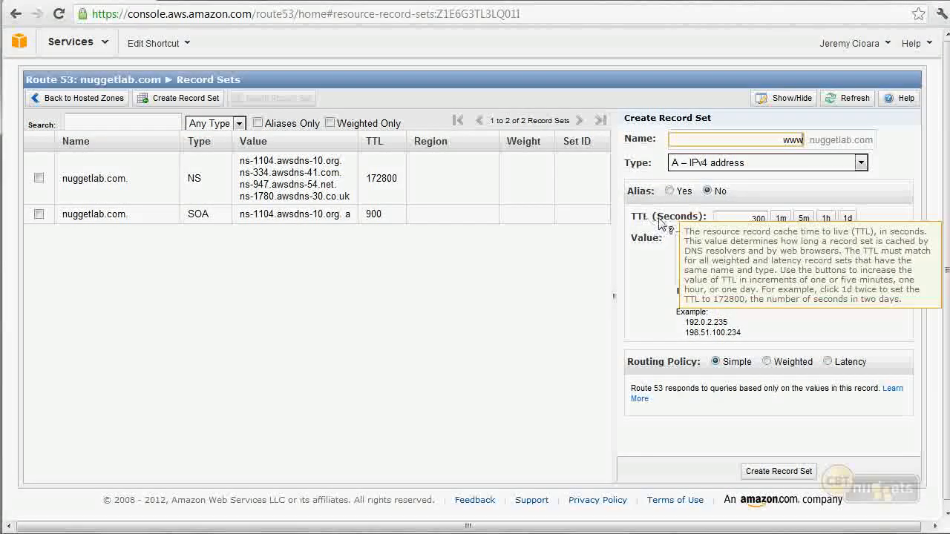
left_click(736, 219)
left_click_drag(736, 219, 793, 221)
left_click(801, 221)
left_click(804, 228)
left_click(805, 226)
left_click(805, 226)
left_click(805, 227)
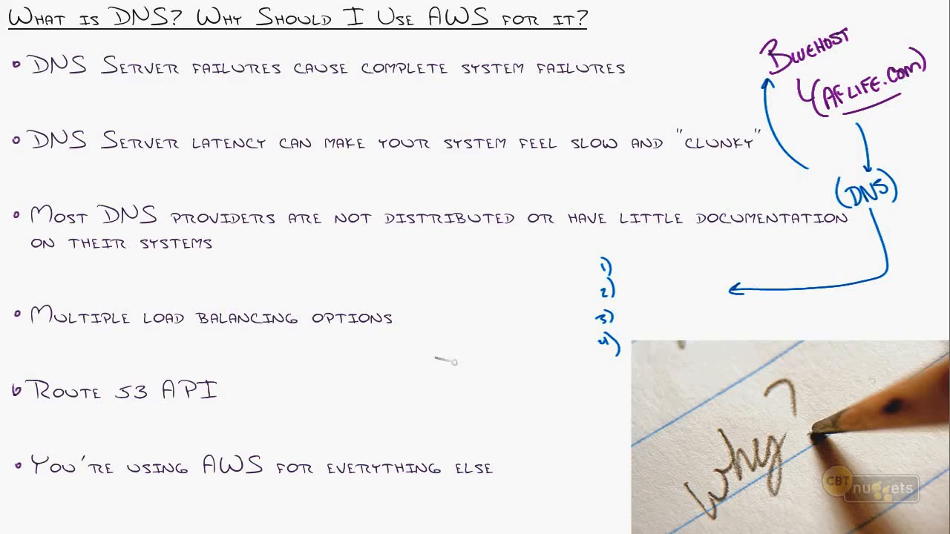
mouse_move(451, 359)
left_mouse_down()
mouse_move(481, 371)
mouse_move(452, 358)
left_mouse_up()
mouse_move(445, 402)
left_mouse_down()
mouse_move(489, 401)
mouse_move(446, 404)
left_mouse_up()
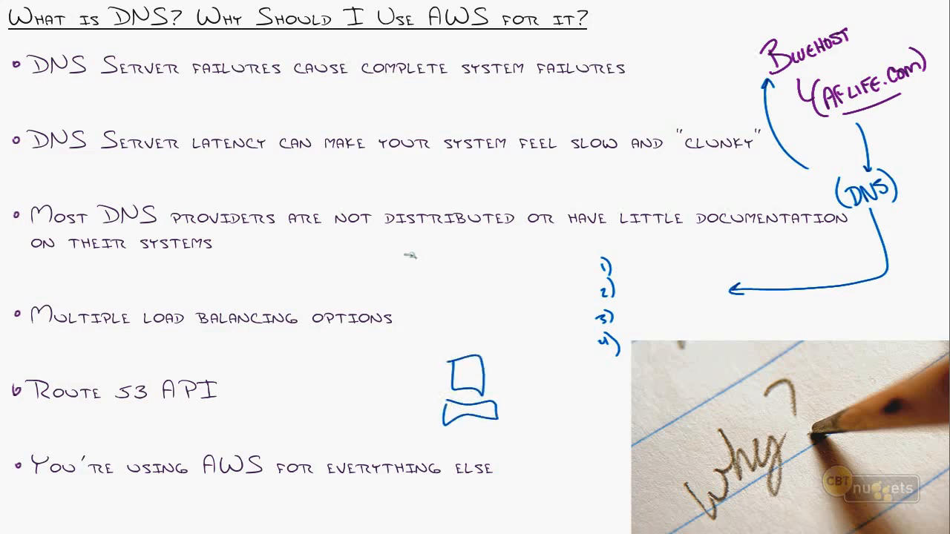
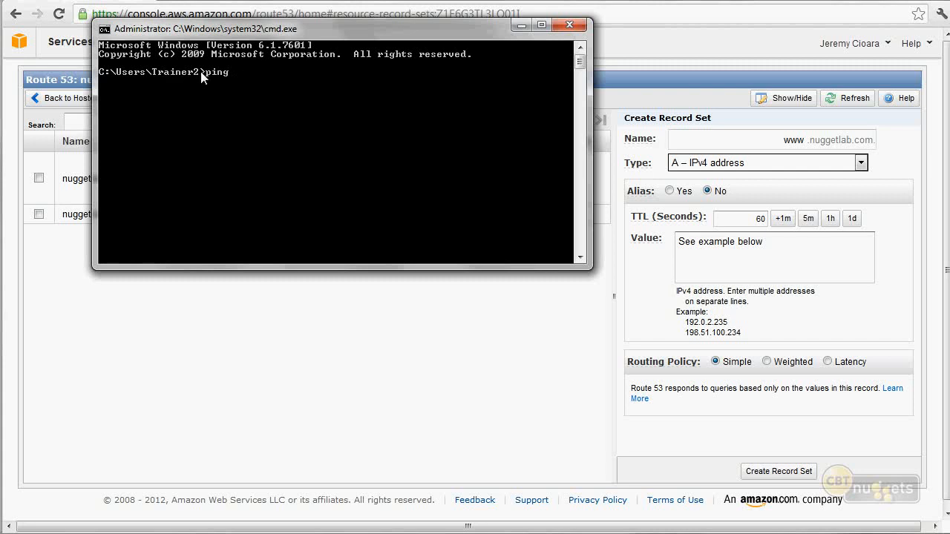
key("super")
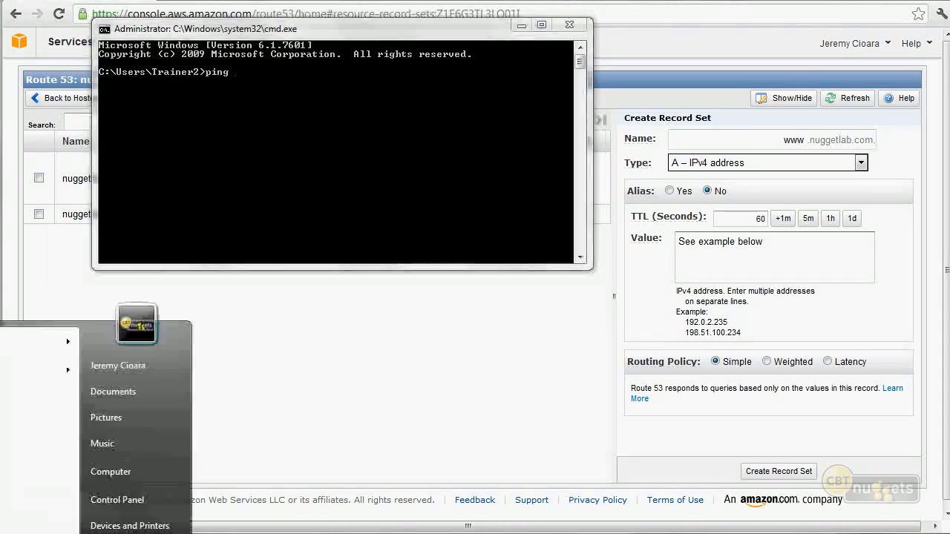
right_click(125, 472)
left_click(169, 533)
left_click_drag(551, 81, 307, 0)
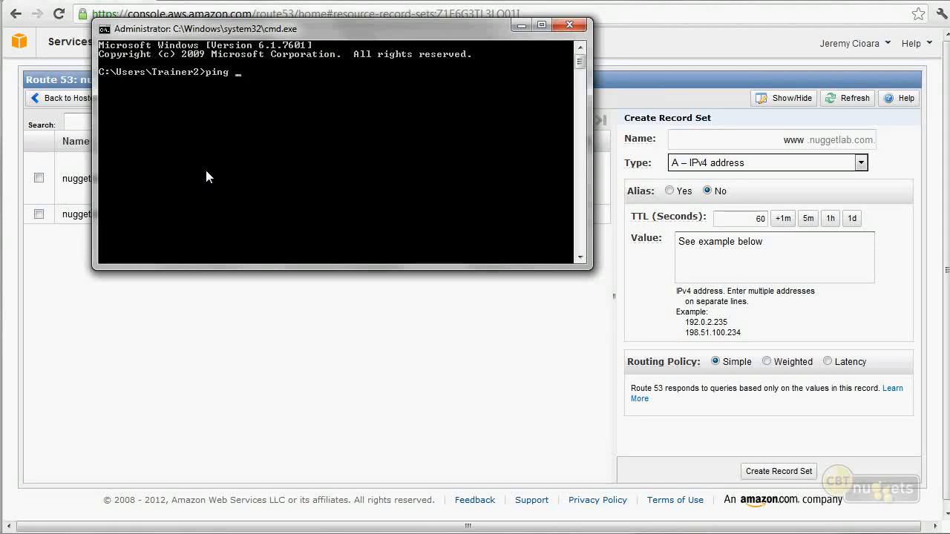
Ping nuggetlab.com from the command prompt.
type("nuggetlab.com")
key("Return")
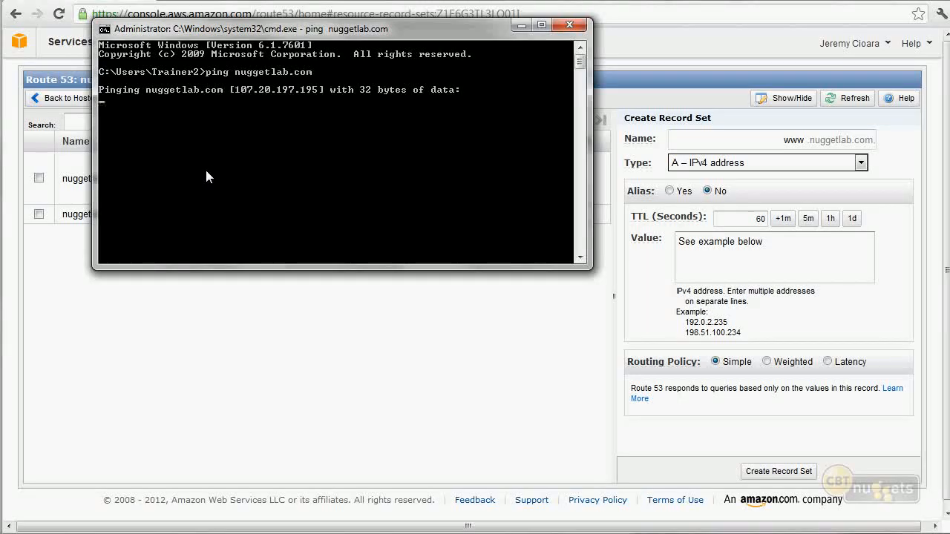
Accept the console properties with QuickEdit Mode on and copy the address 107.20.197.195 from the ping output.
right_click(350, 40)
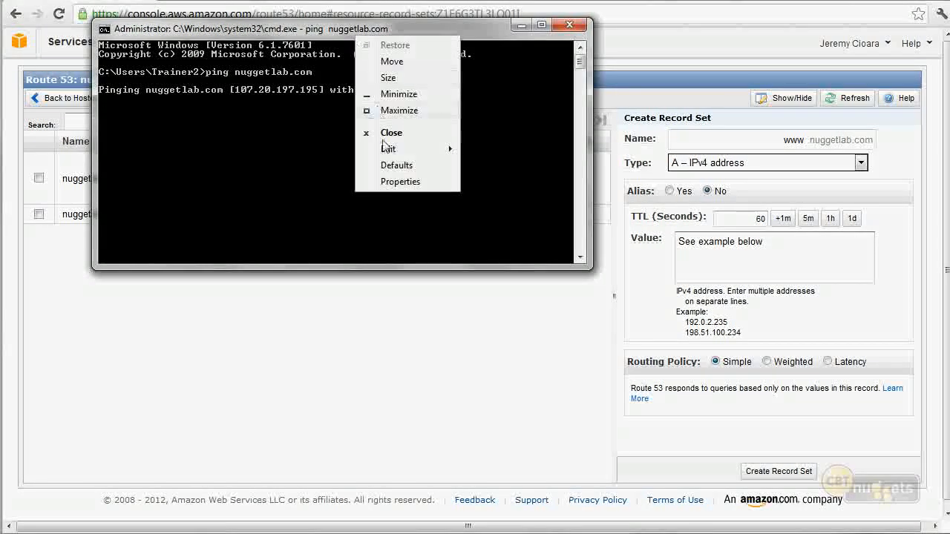
left_click(397, 183)
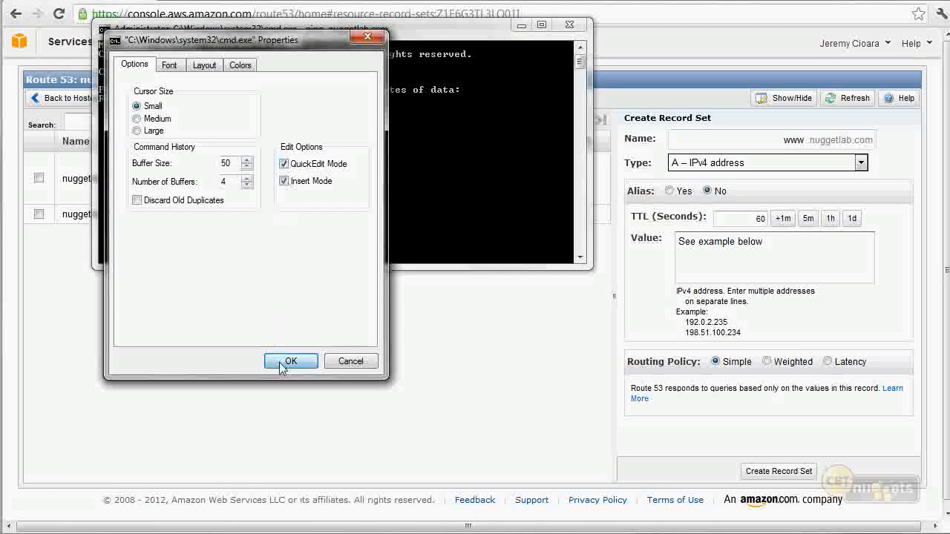
left_click(286, 357)
left_click_drag(314, 89, 239, 92)
right_click(238, 92)
Paste 107.20.197.195 as the value of the www record and create the record set.
left_click(723, 248)
double_click(723, 245)
key("ctrl+a")
type("107.20.197.195")
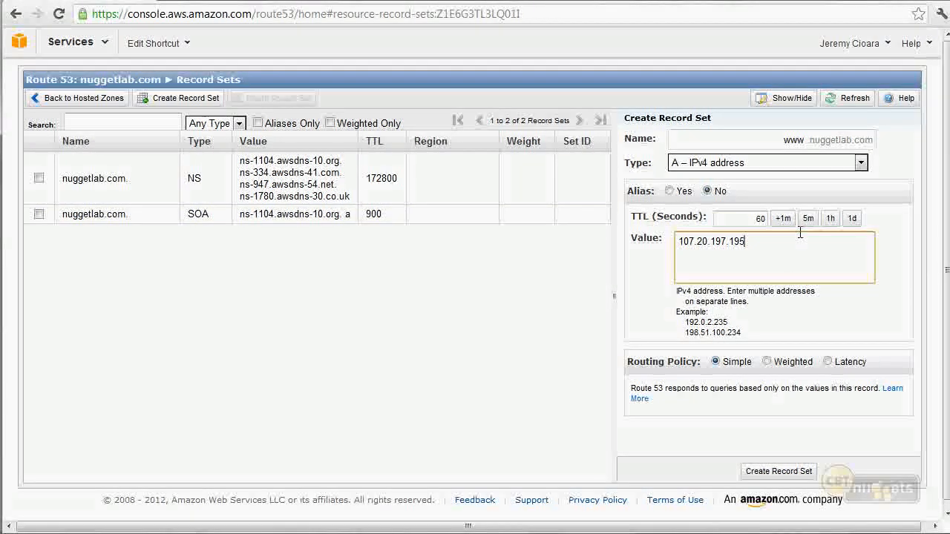
left_click(782, 473)
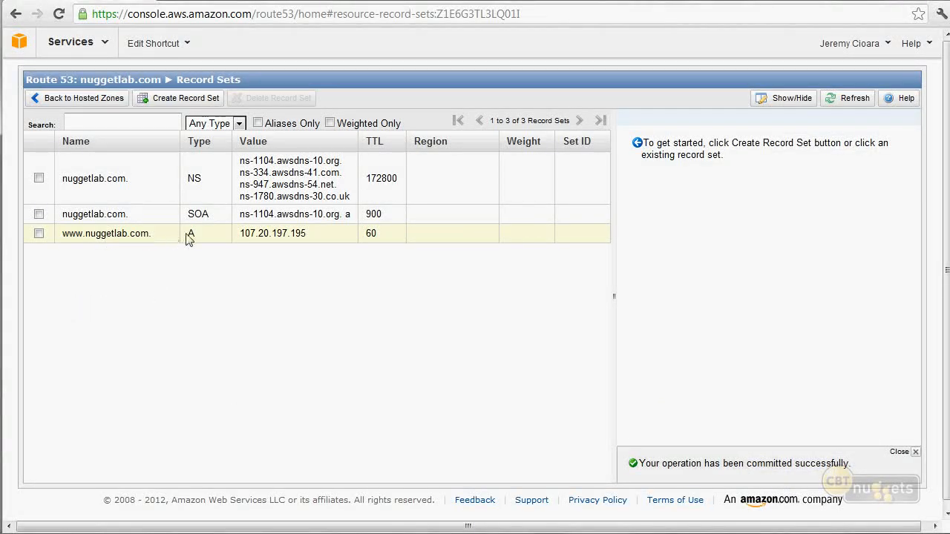
Create another A – IPv4 address record set named with the account holder's first name, using 107.20.197.195 as its value.
left_click(184, 98)
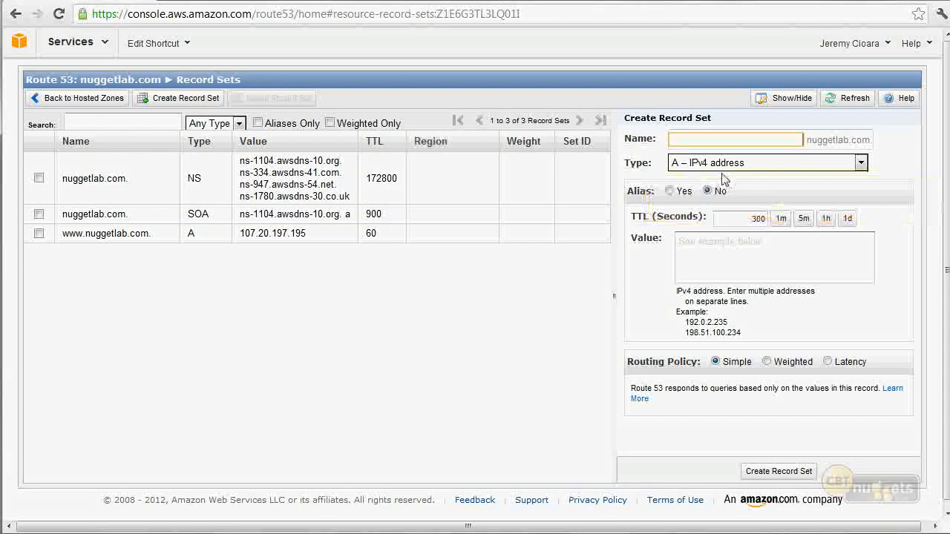
type("jeremy")
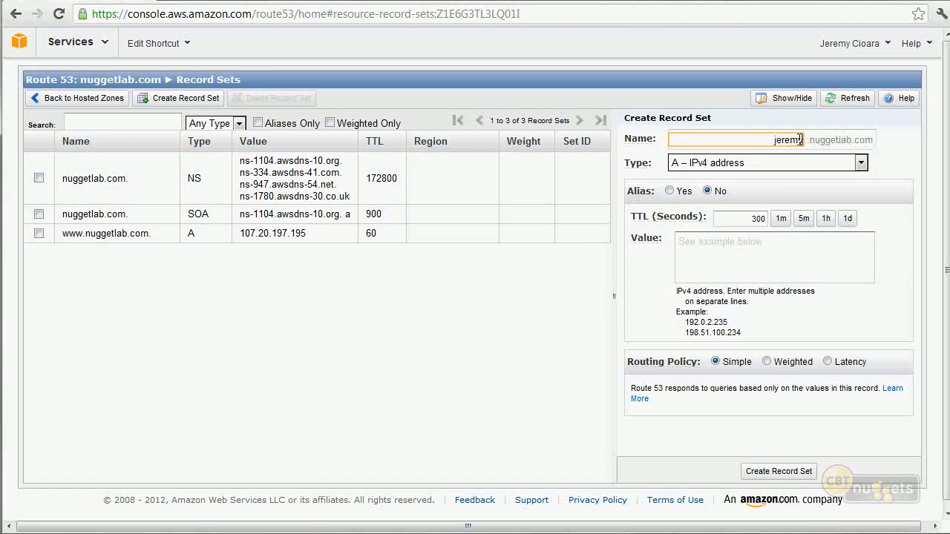
left_click(815, 270)
type("107.20.197.195")
left_click(776, 474)
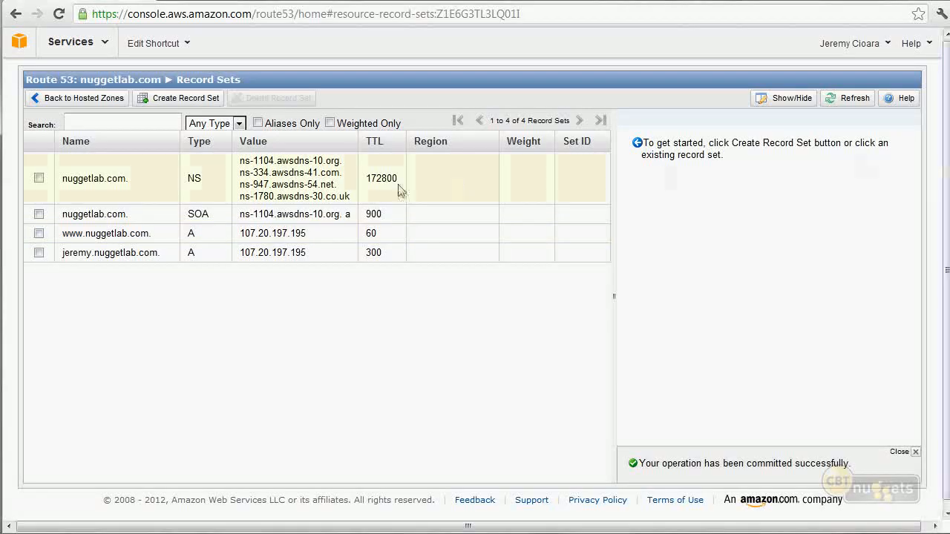
Start a new CNAME – Canonical name record set named images.
left_click(194, 99)
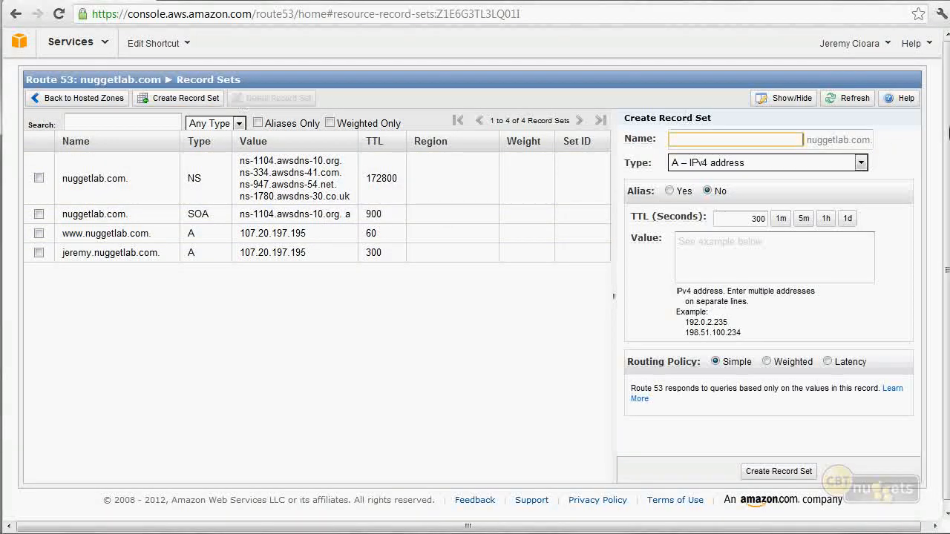
left_click(859, 163)
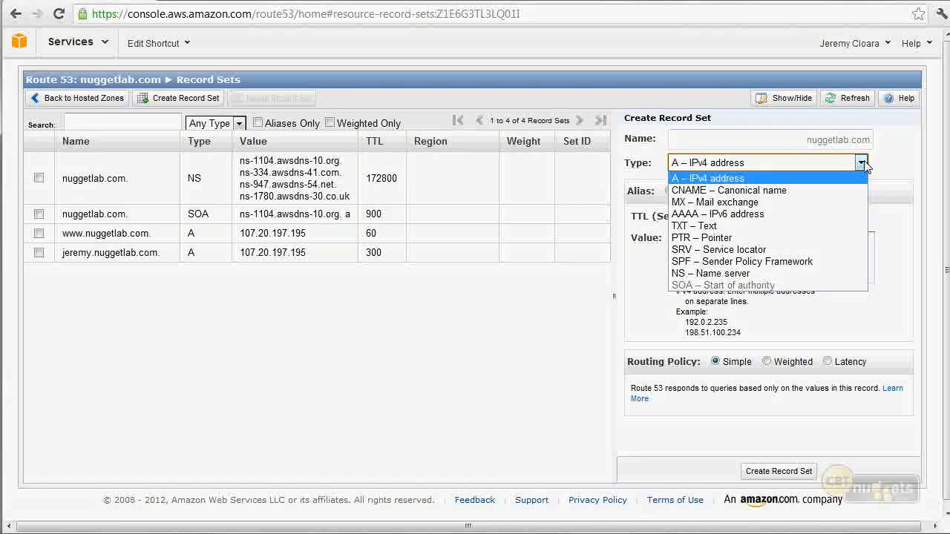
left_click(794, 190)
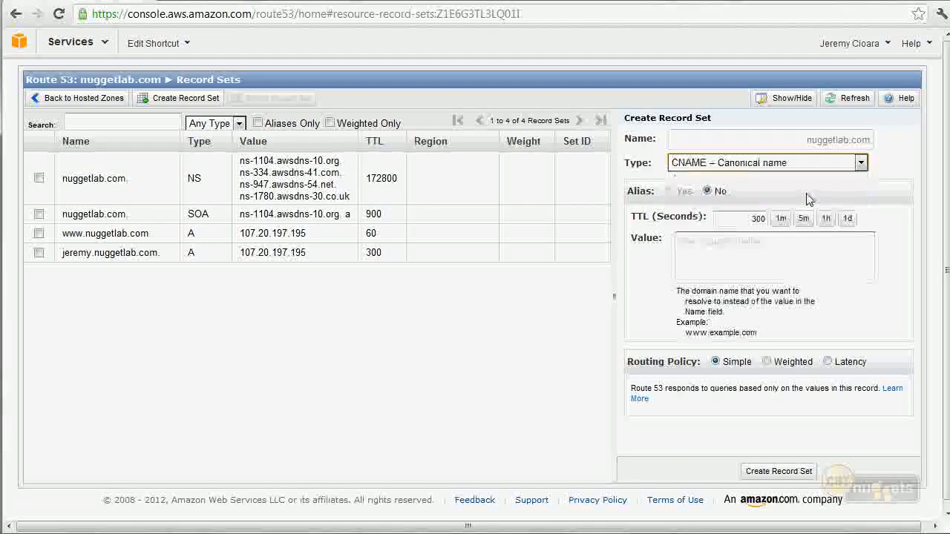
left_click(703, 138)
type("images")
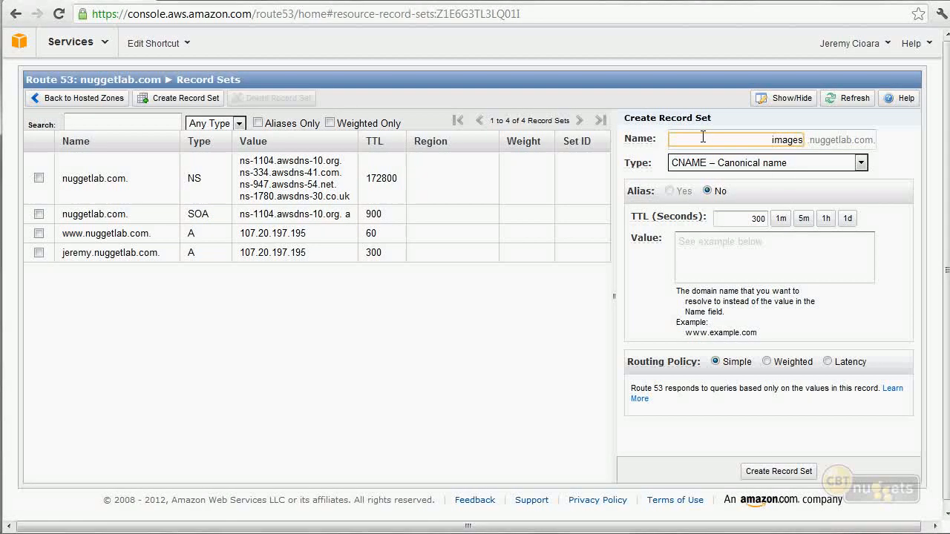
Set the images record's value to images.nuggetlab.com.eastamazon.aws.com and create the record set.
left_click(769, 248)
type("images.nuggetlab.com.east")
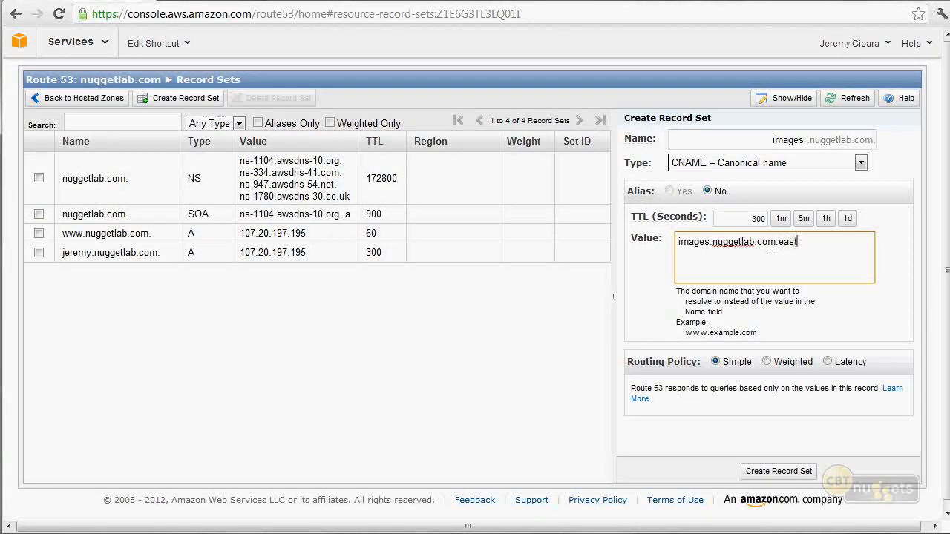
type("amazon.aws.com")
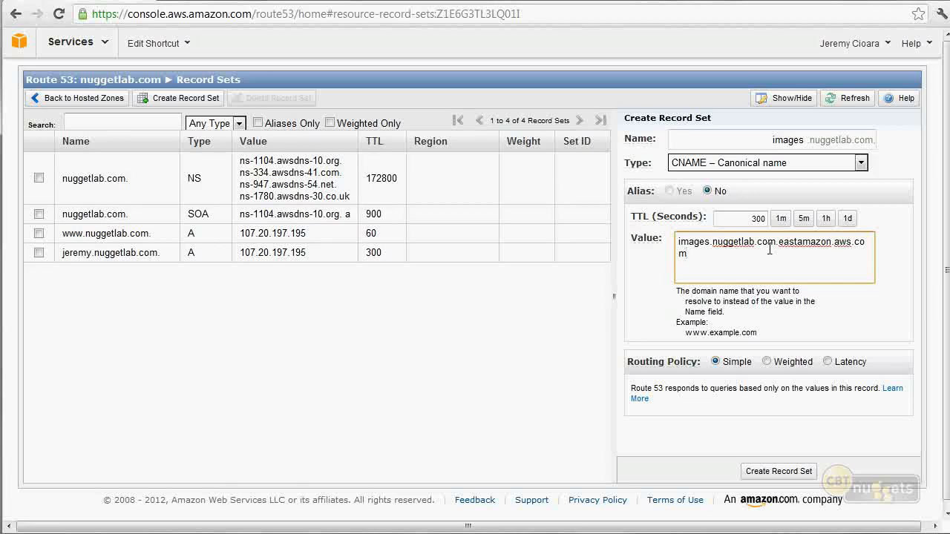
left_click(773, 475)
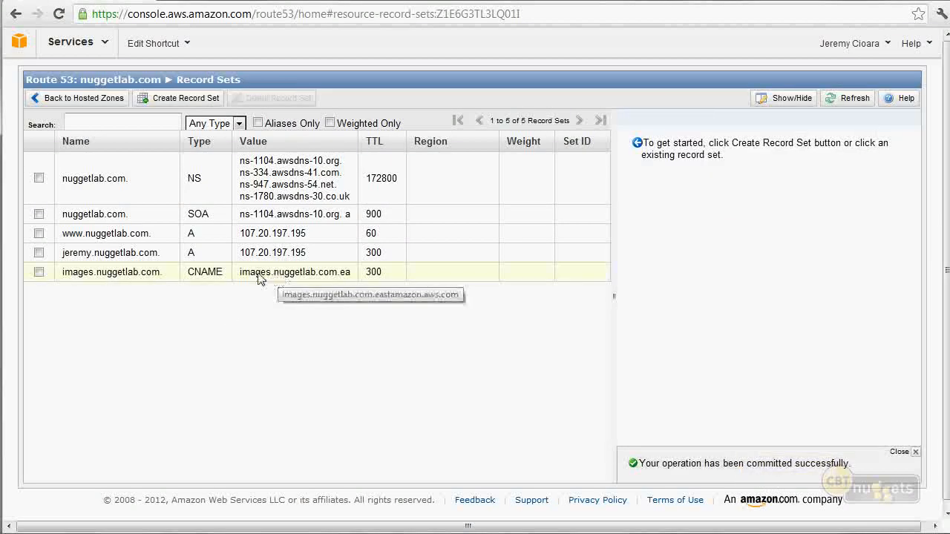
Start a new record set of type MX – Mail exchange and go to its value entry.
left_click(211, 100)
left_click(144, 100)
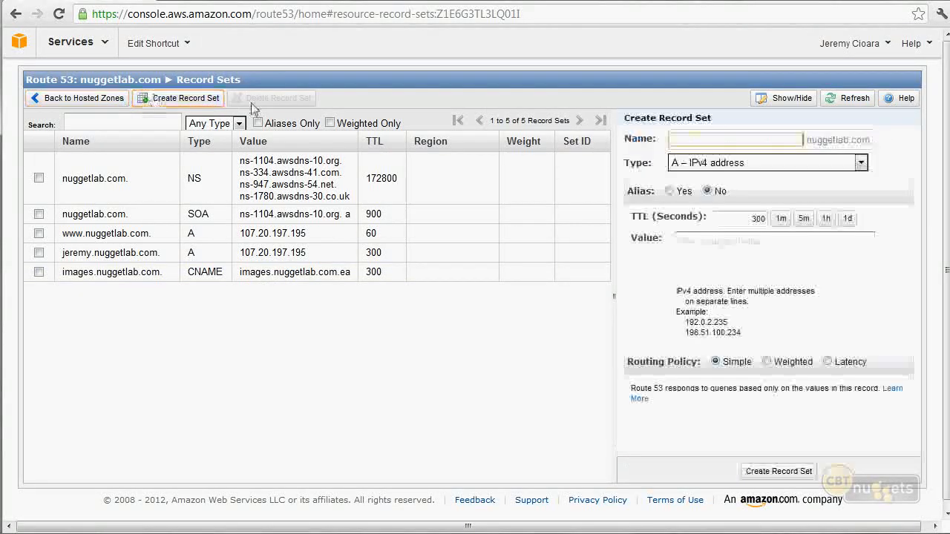
left_click(798, 164)
left_click(779, 201)
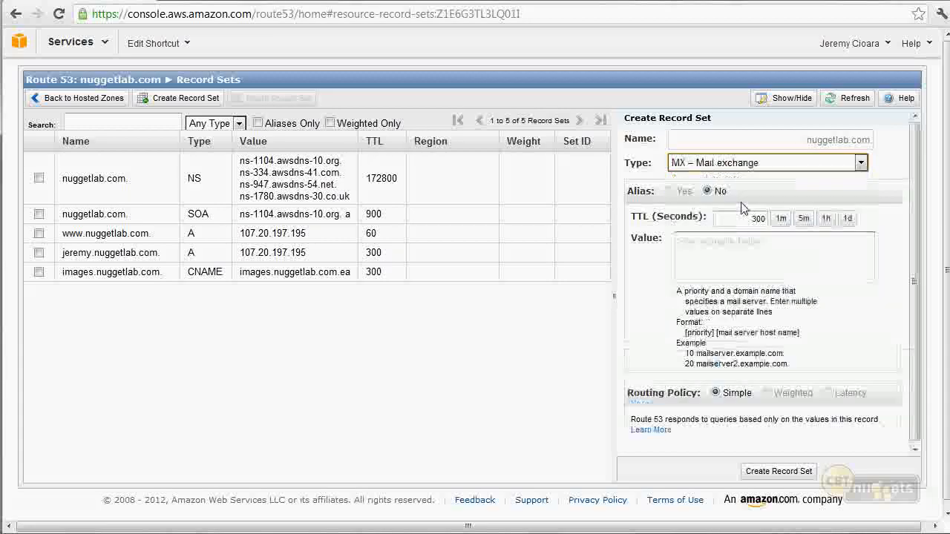
left_click(801, 260)
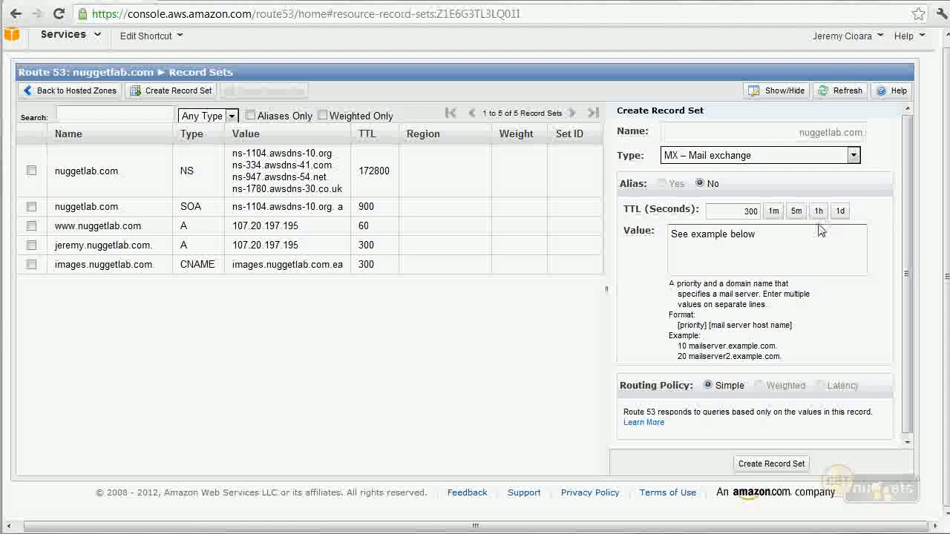
left_click(820, 233)
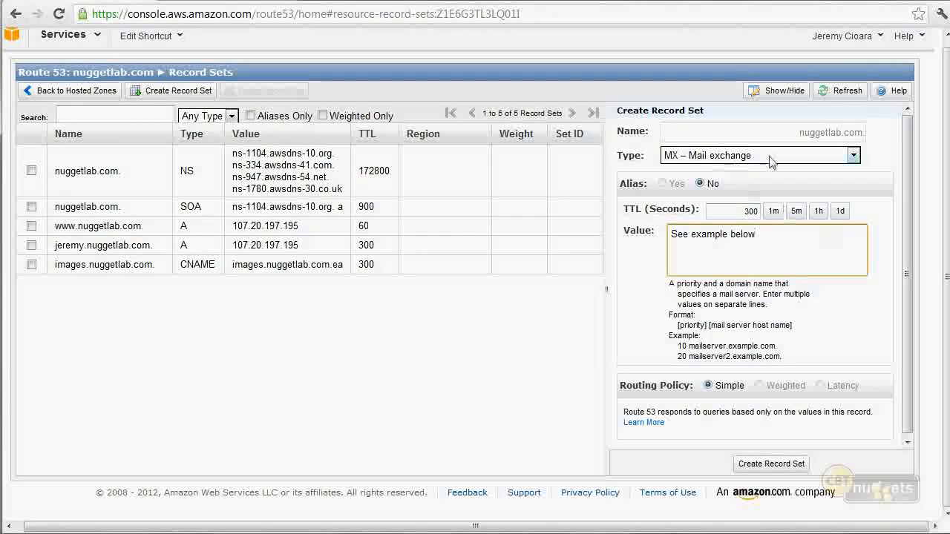
Switch the new record set's type to A – IPv4 address and make it an alias.
left_click(825, 158)
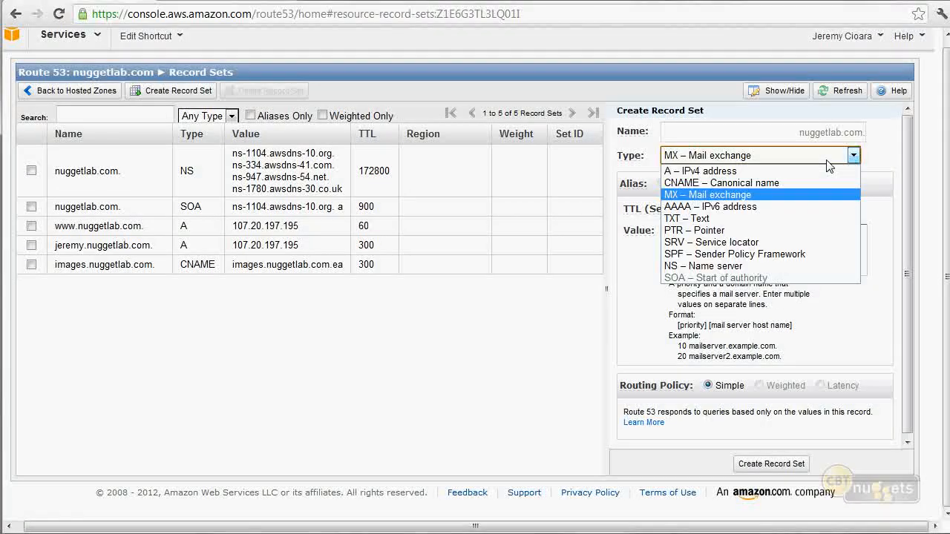
left_click(812, 172)
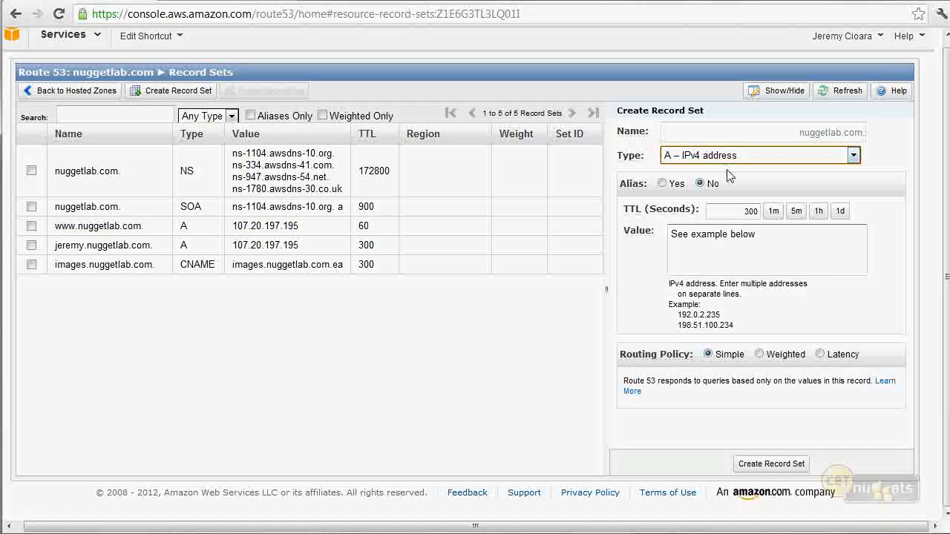
left_click(777, 135)
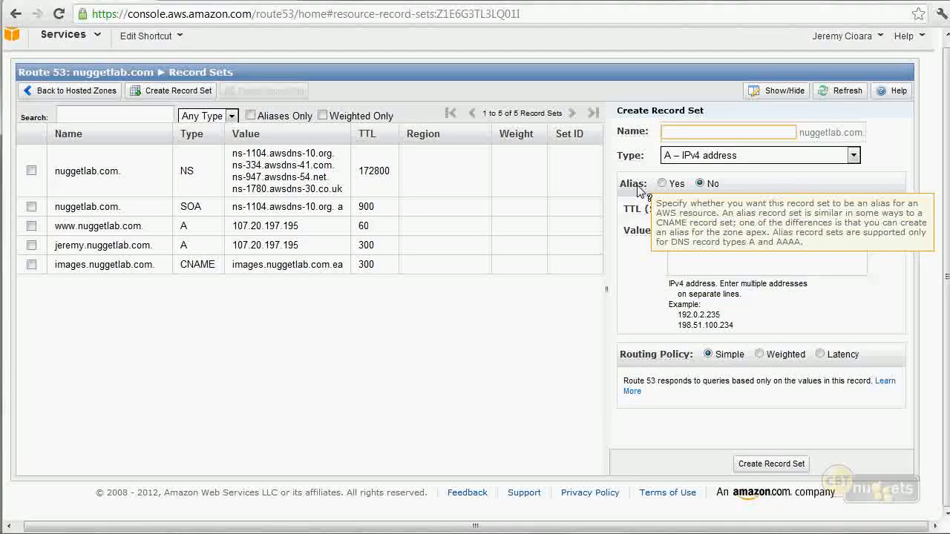
left_click(667, 185)
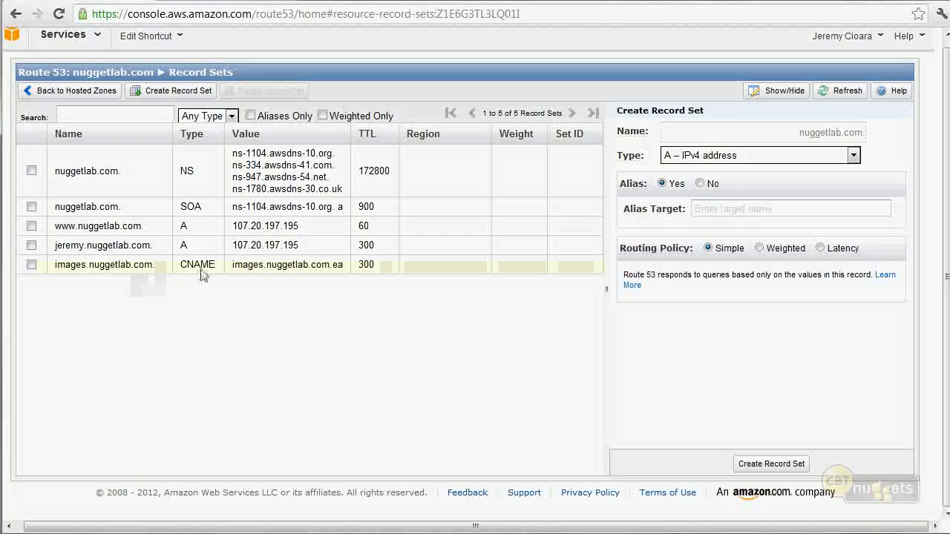
left_click(784, 134)
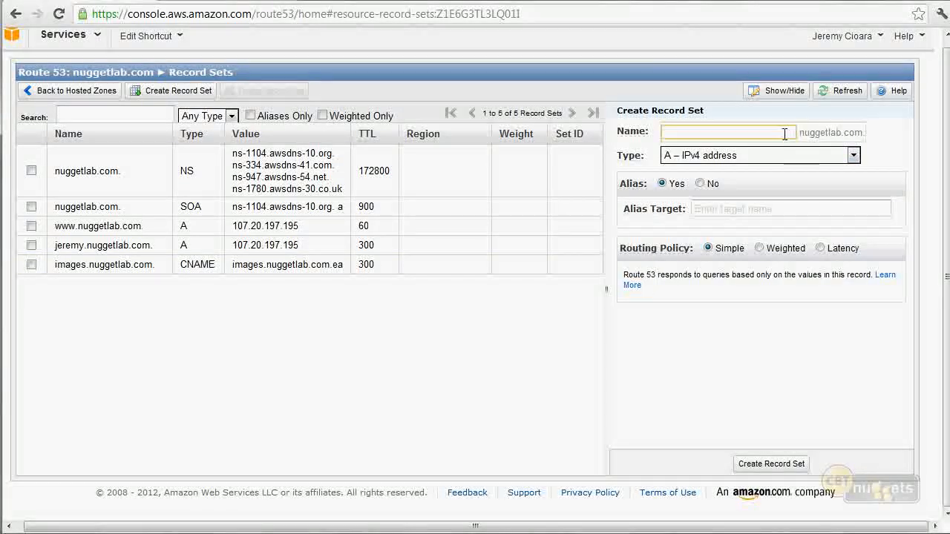
type("web")
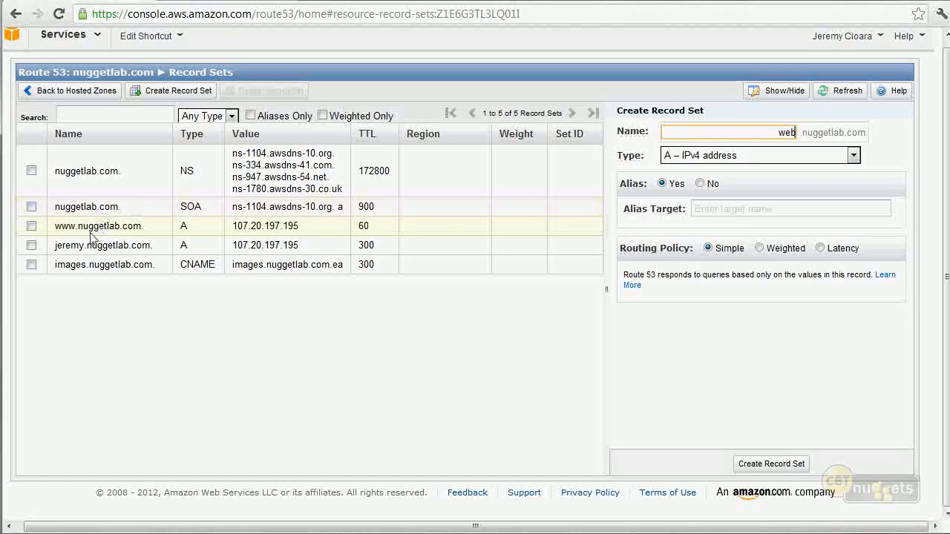
left_click(737, 210)
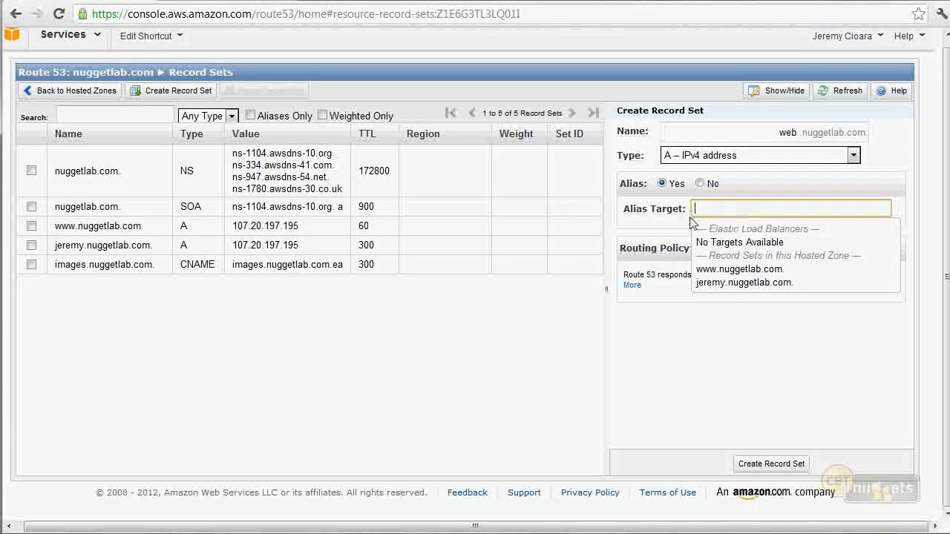
left_click(739, 269)
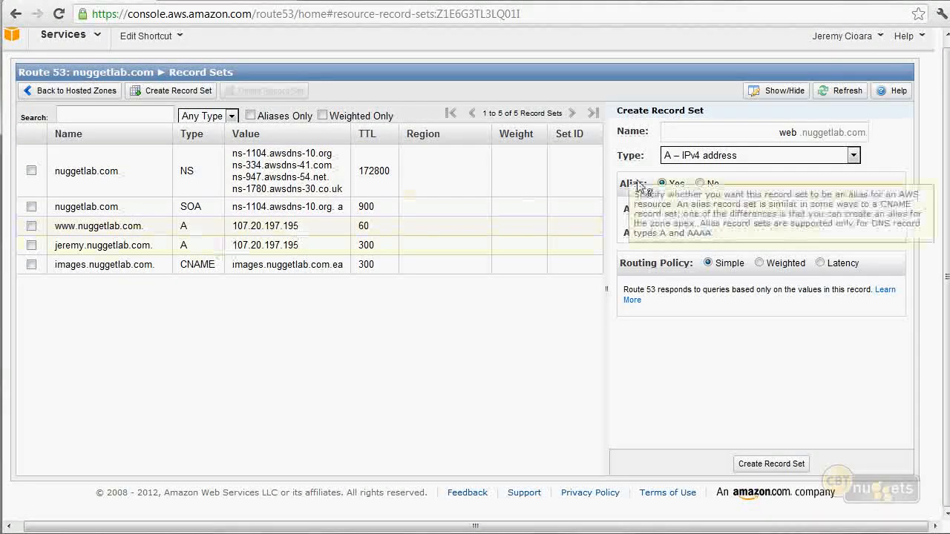
left_click_drag(789, 208, 643, 209)
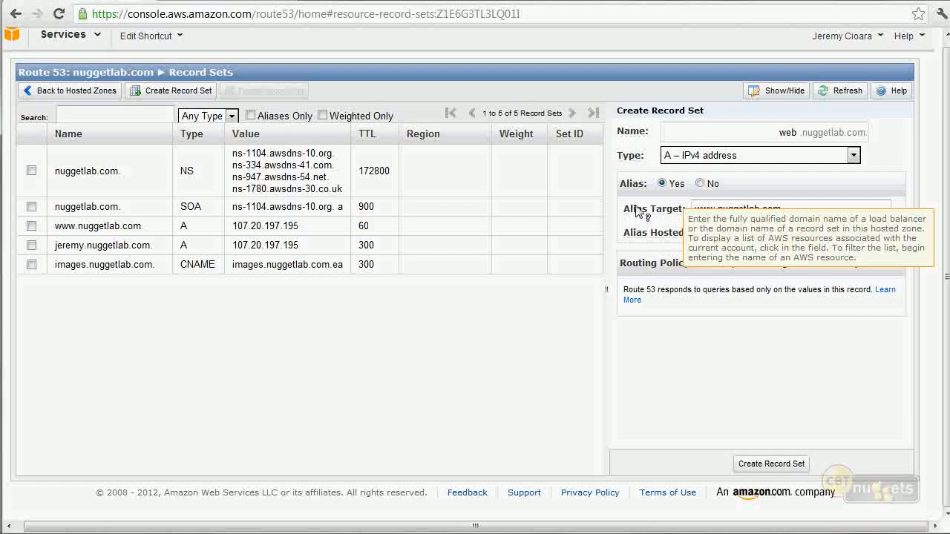
key("BackSpace")
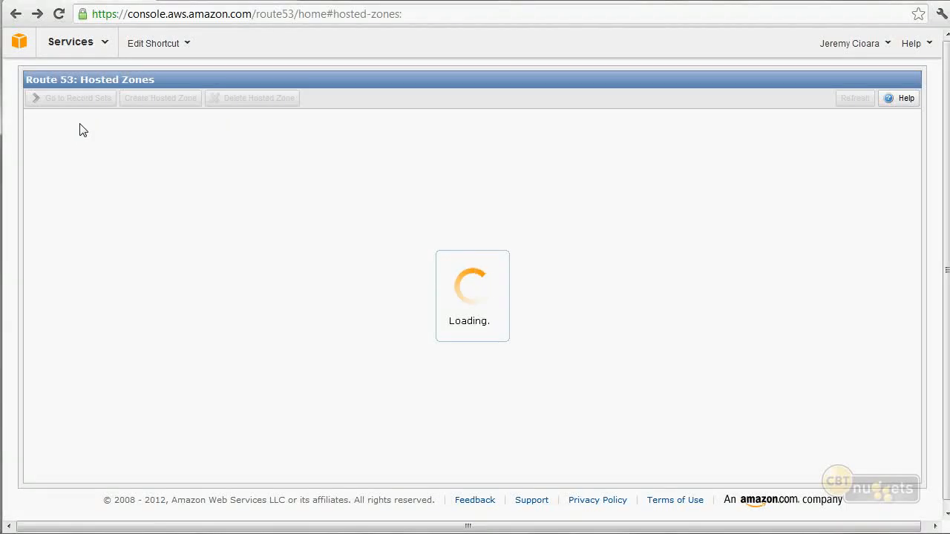
Reopen Route 53 from the console home and go to the record sets of the nuggetlab.com hosted zone.
left_click(19, 43)
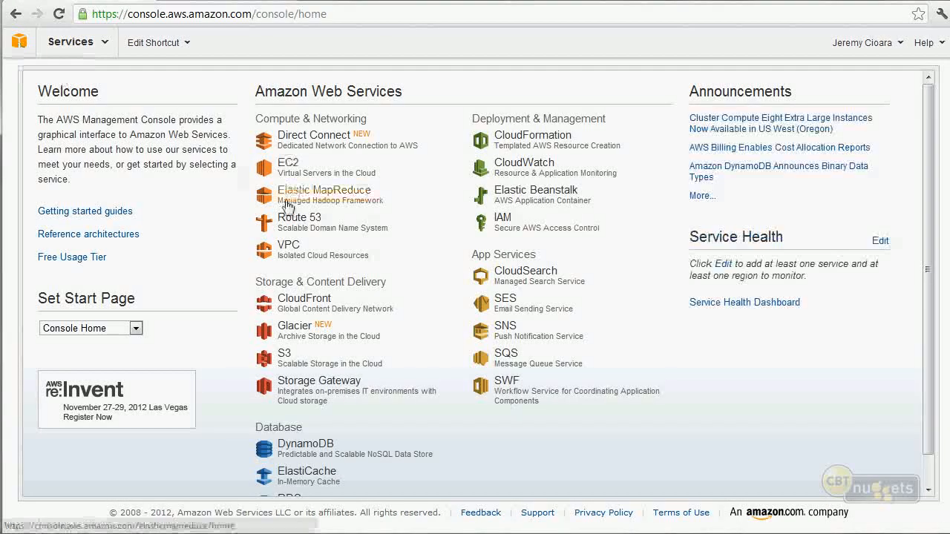
left_click(288, 222)
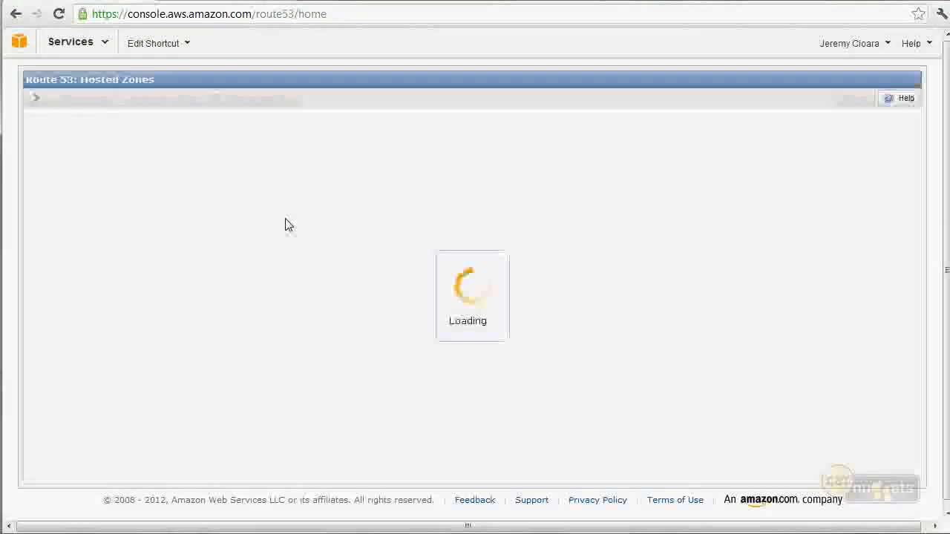
left_click(189, 164)
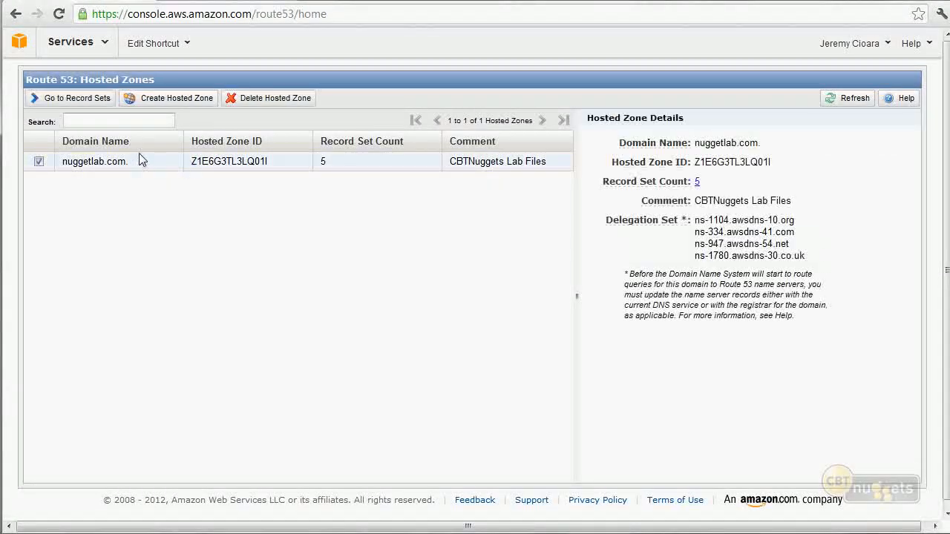
left_click(74, 98)
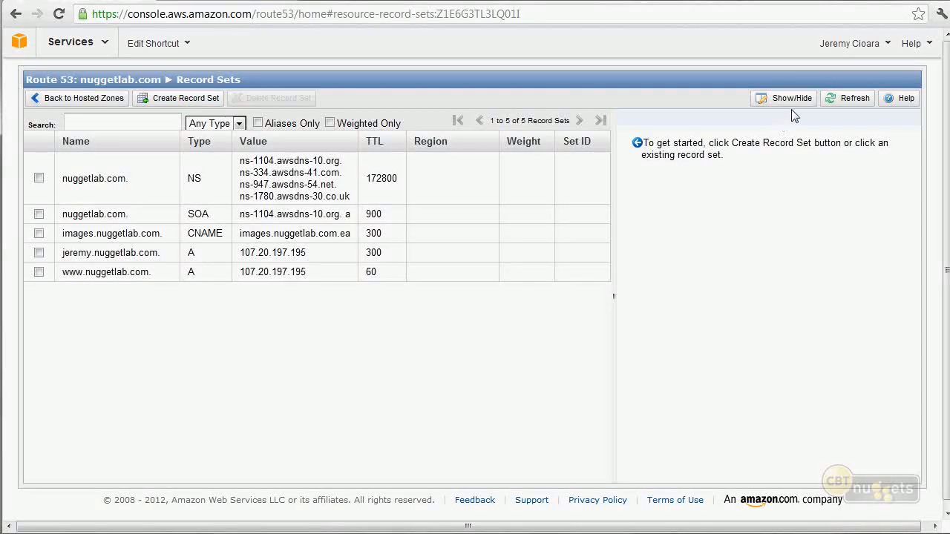
Start a new A record set named web in the nuggetlab.com hosted zone.
left_click(179, 98)
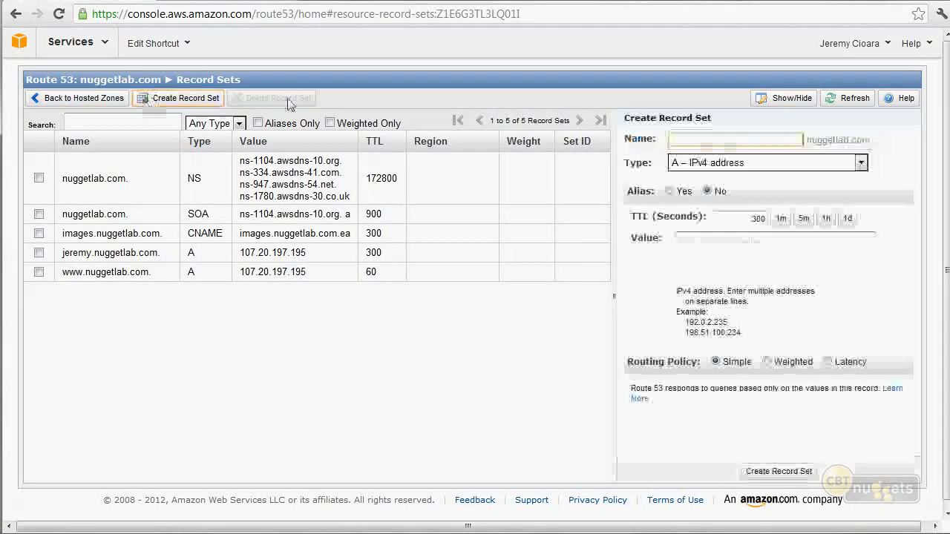
type("web")
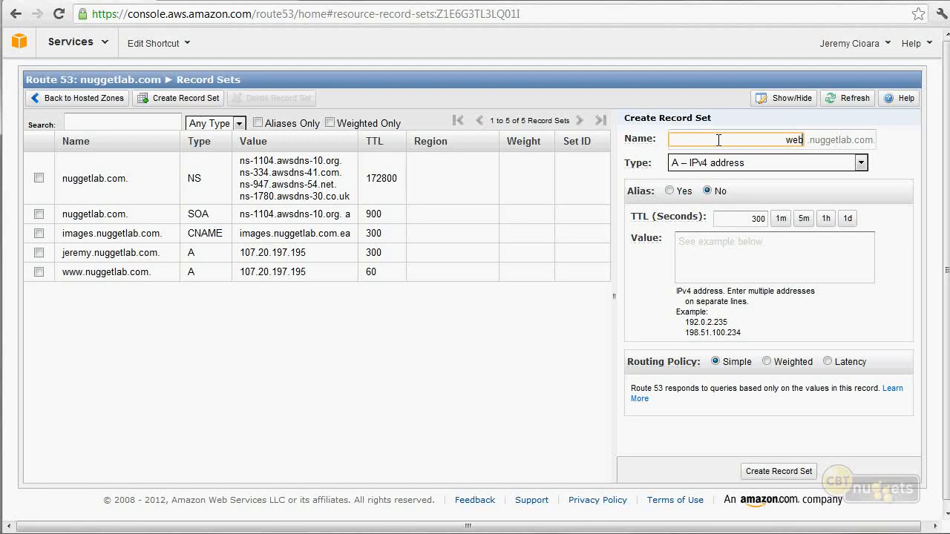
Make the web record an alias to view its available targets, and switch it back to a non-alias record.
left_click(670, 191)
left_click(782, 217)
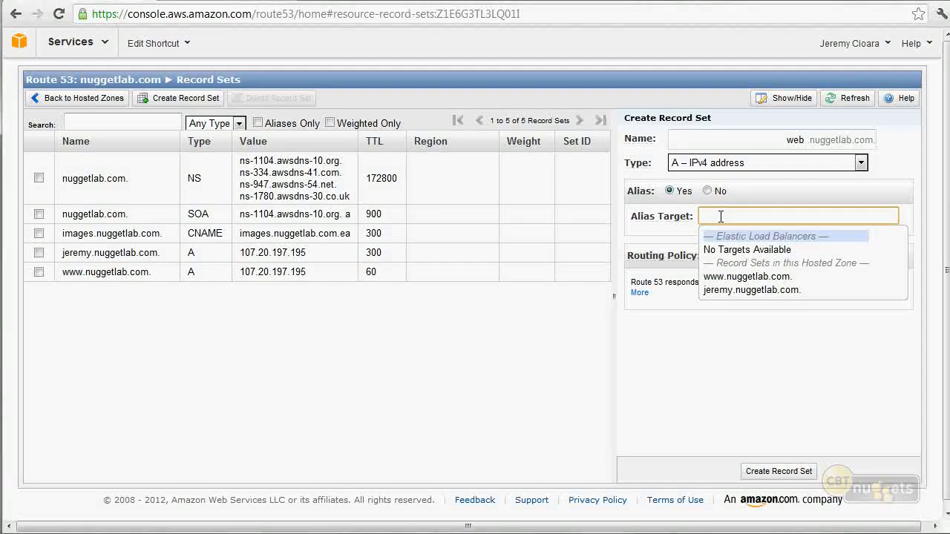
mouse_move(653, 196)
left_click(708, 191)
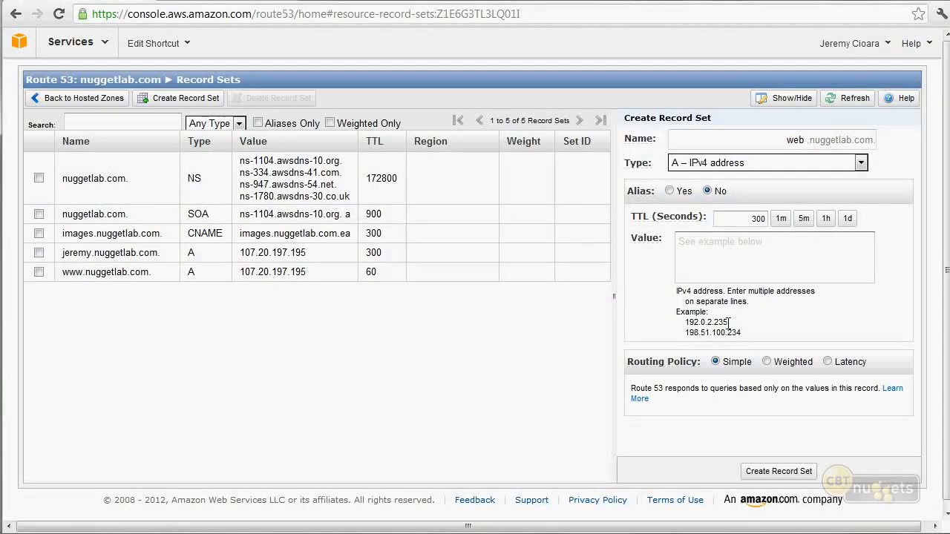
Enter the example addresses 192.0.2.235 and 198.51.100.234 on separate lines as the web record's value, without leading spaces.
mouse_move(634, 369)
left_click_drag(748, 337, 717, 253)
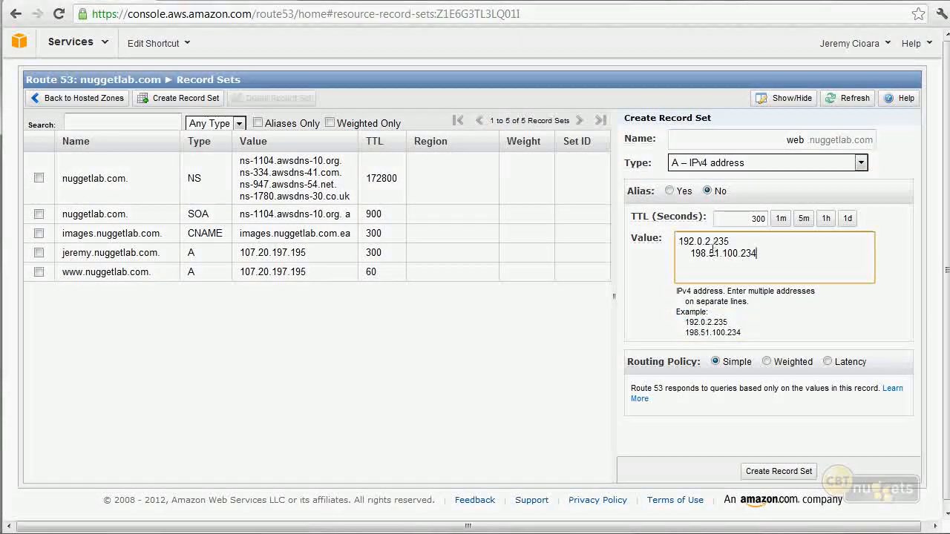
key("BackSpace")
key("BackSpace")
key("BackSpace")
key("BackSpace")
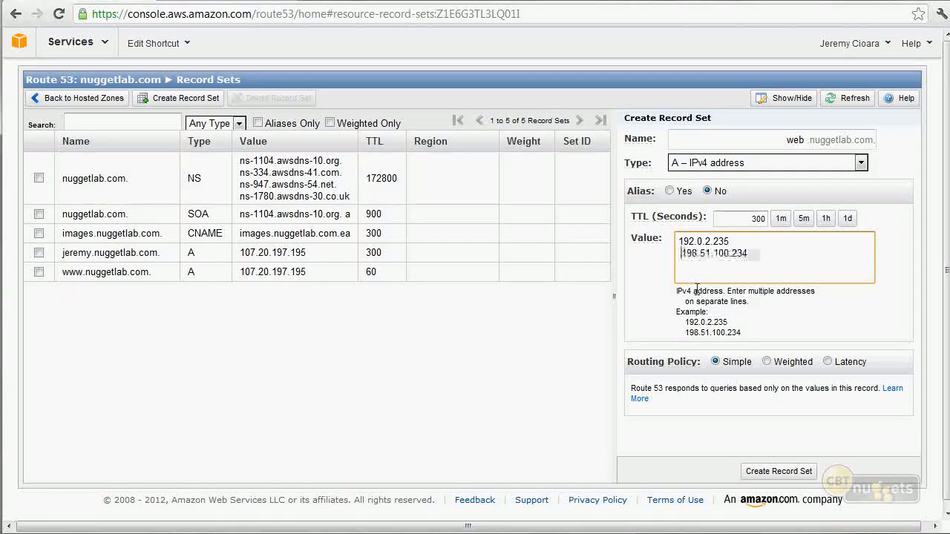
key("BackSpace")
key("Return")
key("Up")
left_click(778, 267)
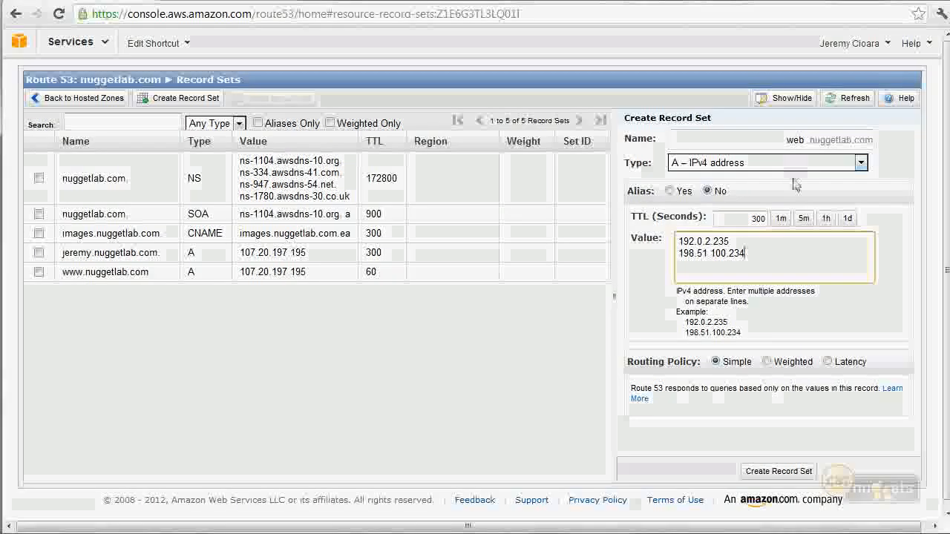
Place 198.51.100.234 first in the record's value and delete 192.0.2.235.
left_click_drag(745, 253, 676, 254)
key("ctrl+c")
key("BackSpace")
key("ctrl+v")
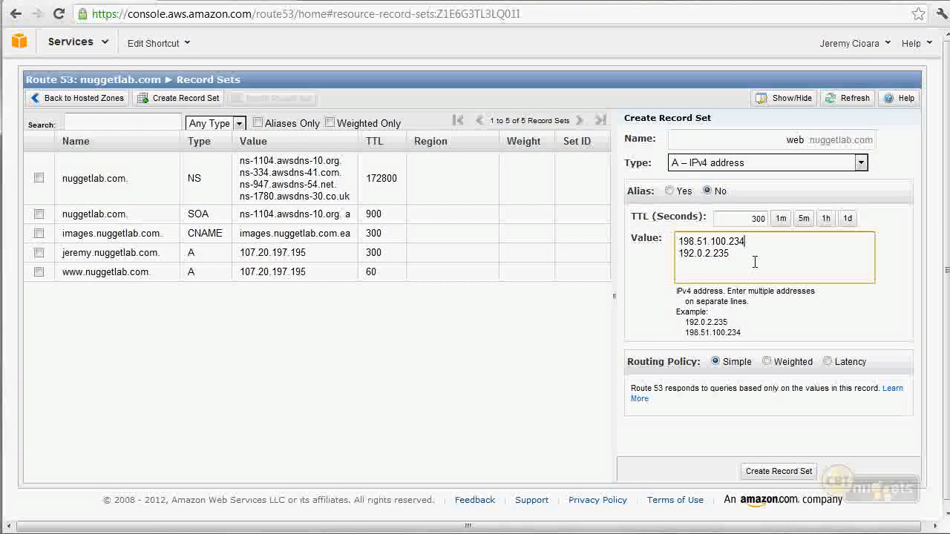
double_click(709, 253)
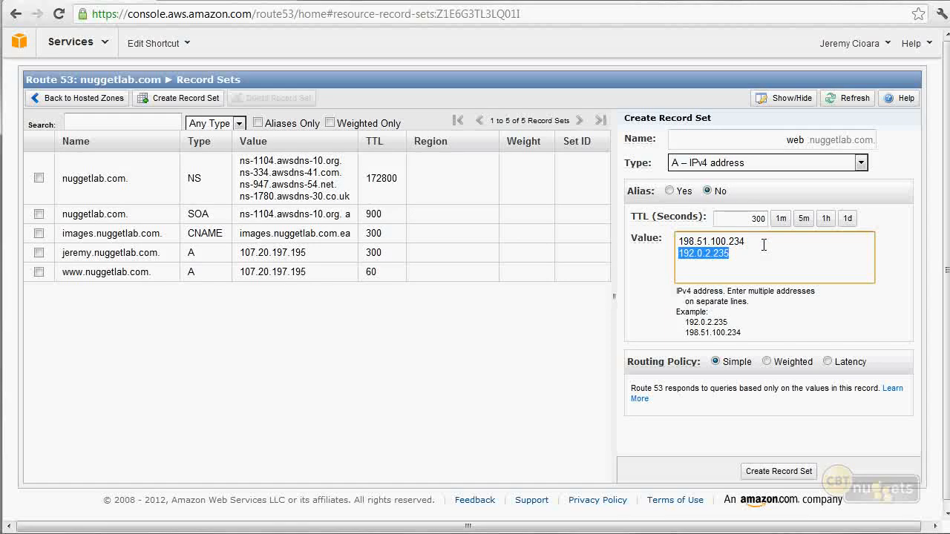
key("BackSpace")
key("BackSpace")
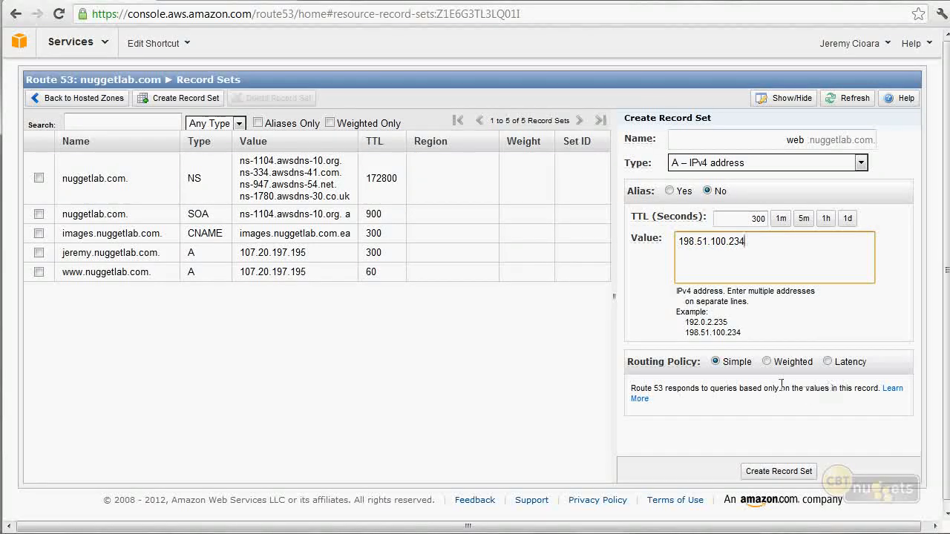
Set the web record's routing policy to Weighted with a weight of 5.
left_click(765, 362)
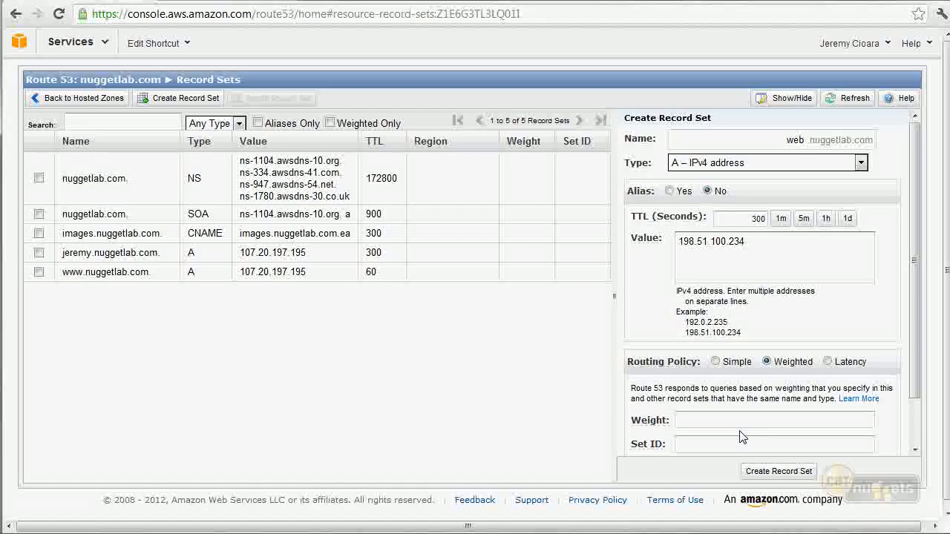
left_click(818, 255)
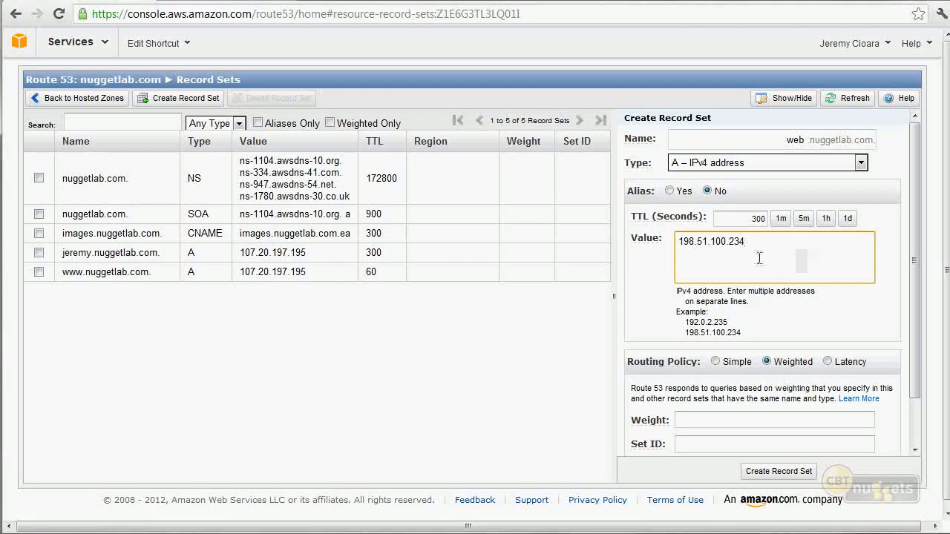
left_click_drag(750, 241, 675, 256)
key("ctrl+c")
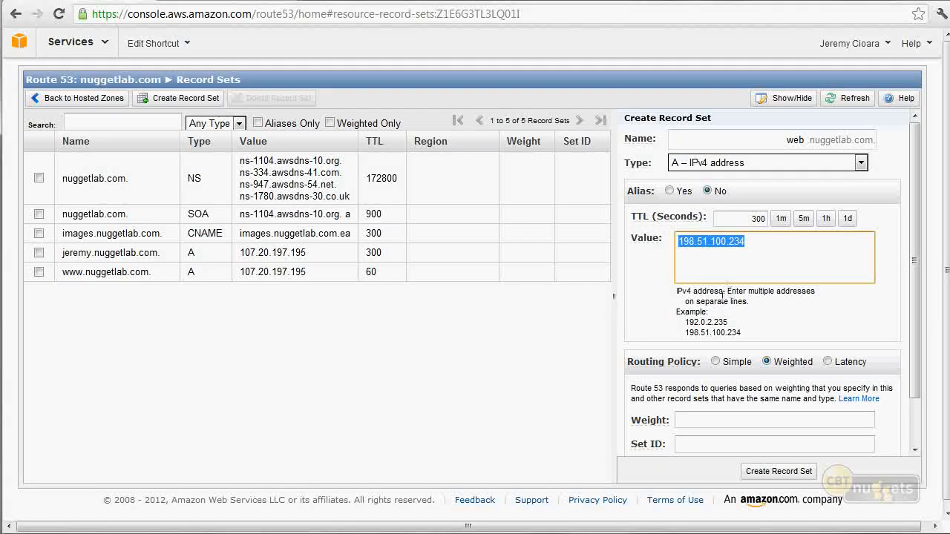
left_click(705, 421)
right_click(706, 422)
left_click(705, 419)
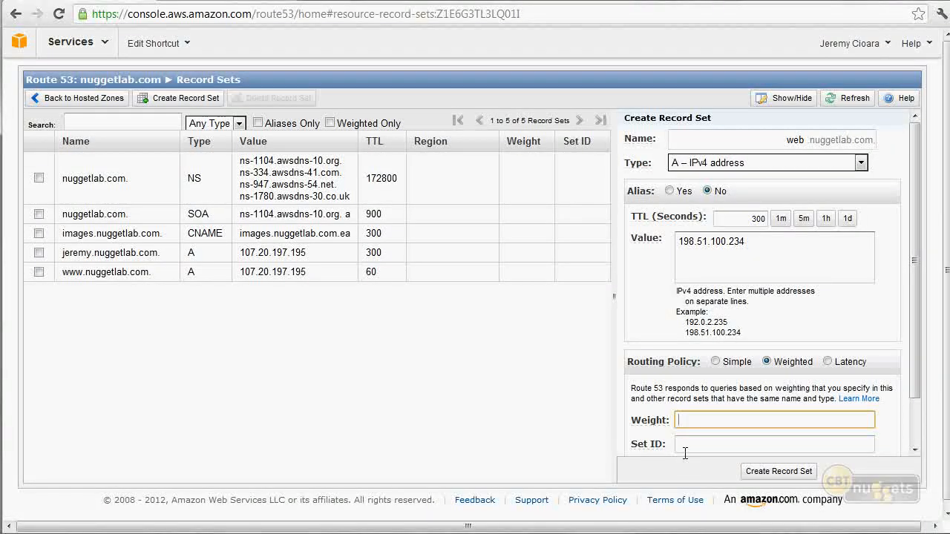
type("5")
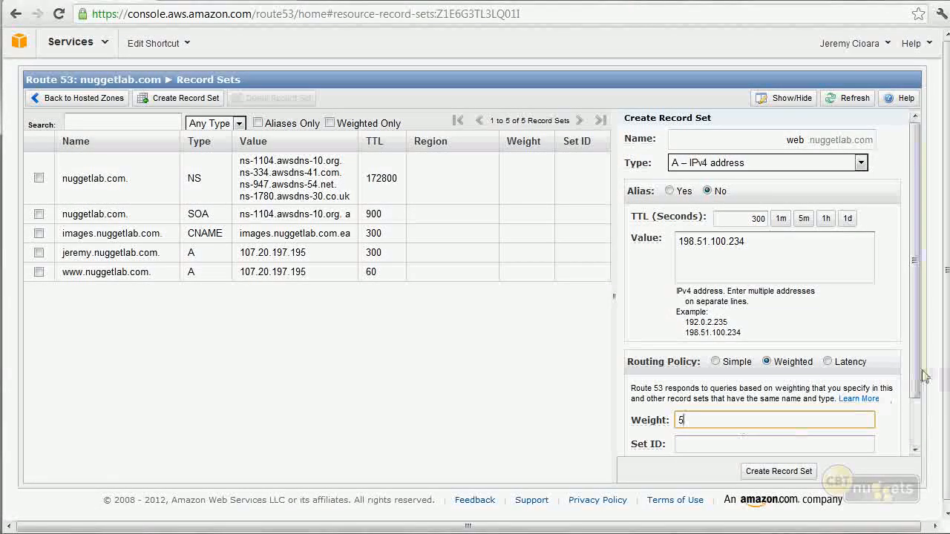
mouse_move(661, 421)
Set the weighted record's Set ID to "Beefy web server (EC2)" and create the record set.
left_click_drag(917, 353, 917, 404)
left_click(742, 389)
type("Bee")
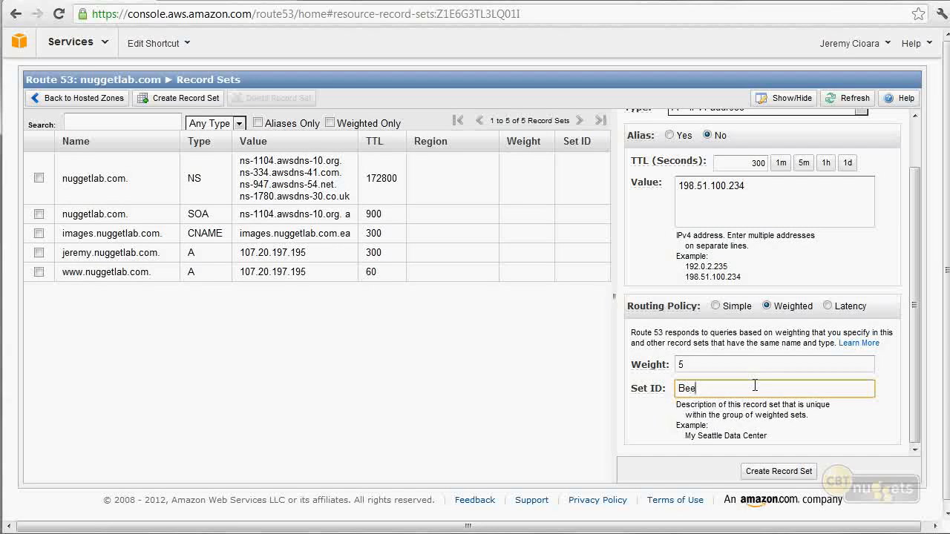
type("fy web server")
type(" EC2")
left_click(806, 473)
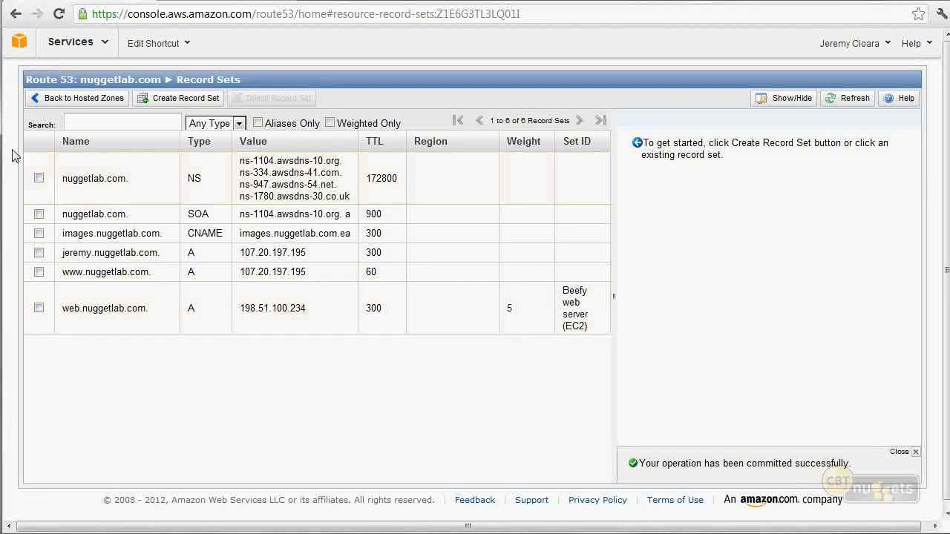
Start a second record set named web with the value 198.51.100.235.
left_click(194, 98)
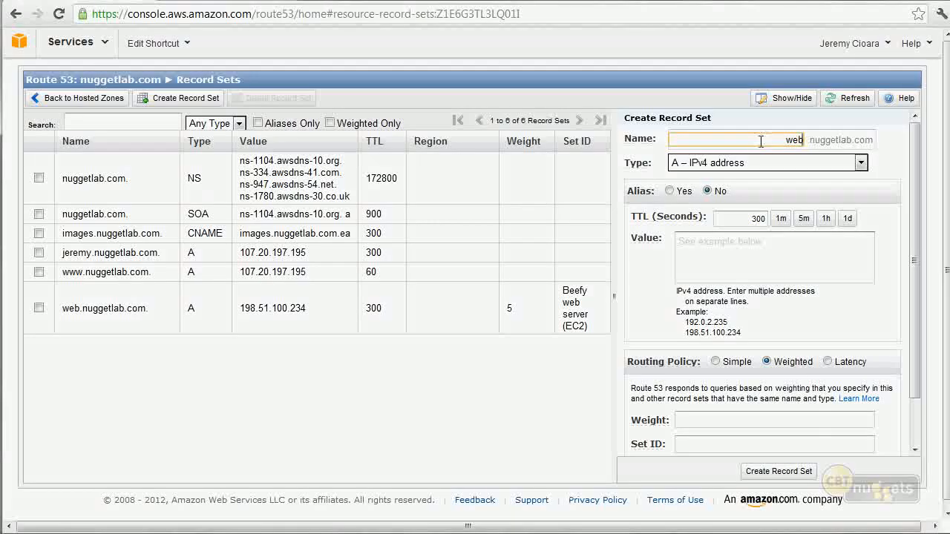
left_click(743, 265)
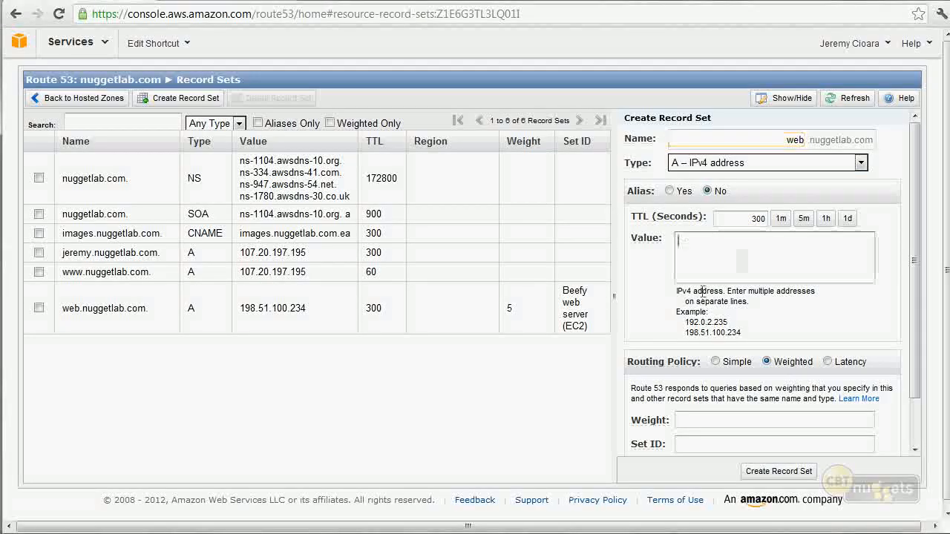
key("ctrl+v")
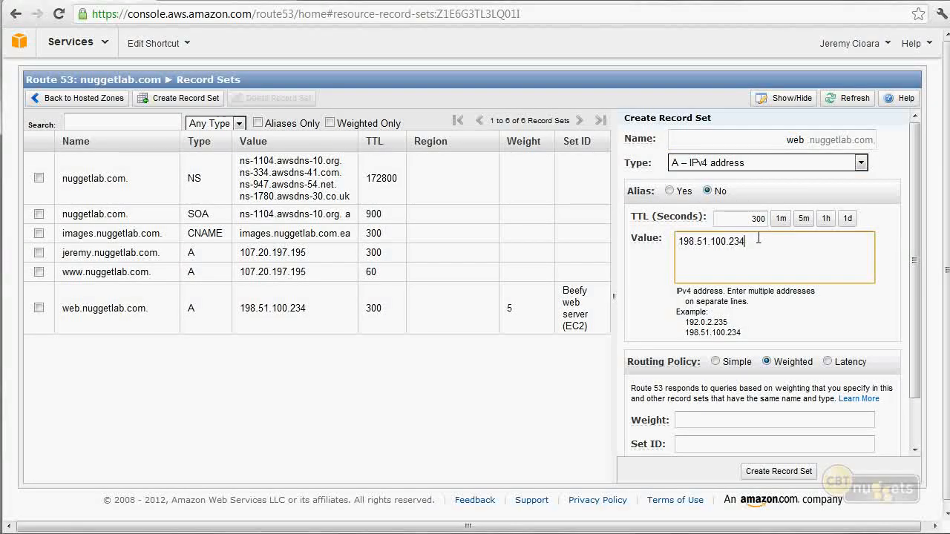
Give the second web record a weight of 3 and the Set ID "Moderate Web Server".
left_click(736, 417)
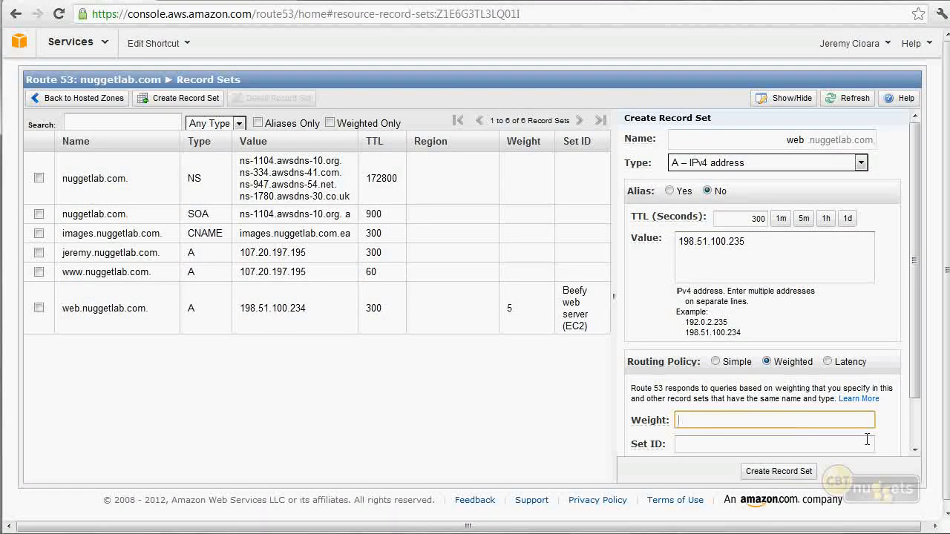
type("3")
left_click(760, 445)
type("Moderate")
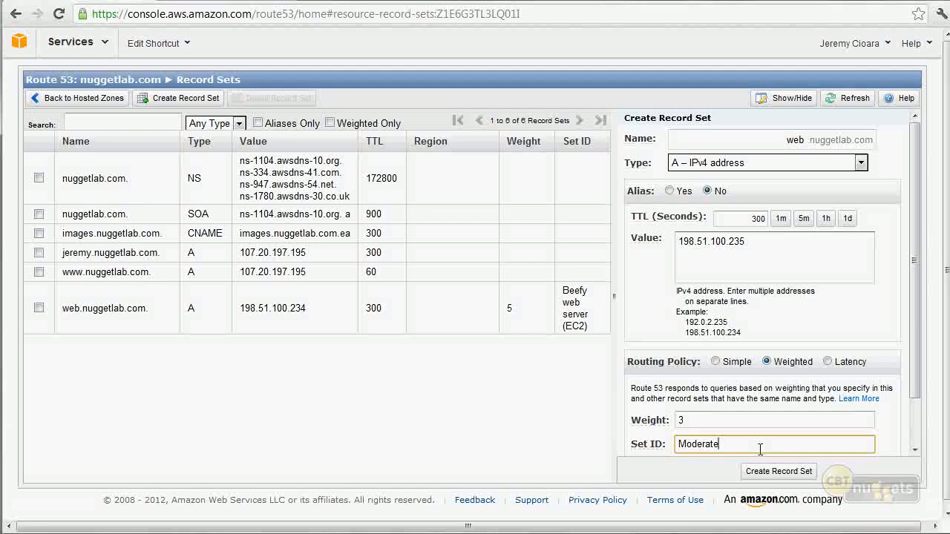
type(" Web Ser")
Change the second web record's weight to 2 and its Set ID to "Light Web Server", and create the record set.
double_click(695, 444)
left_click(692, 420)
key("BackSpace")
type("2")
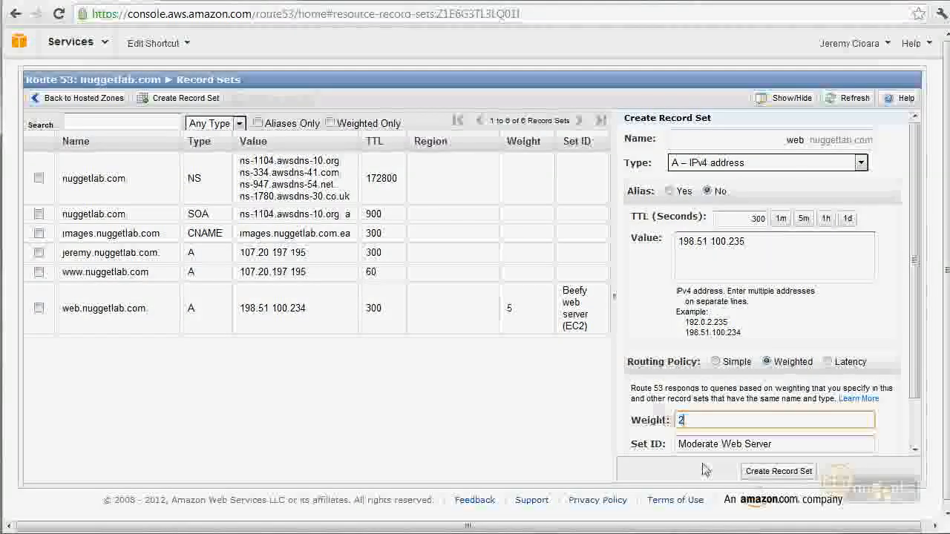
double_click(679, 442)
key("BackSpace")
type("Light")
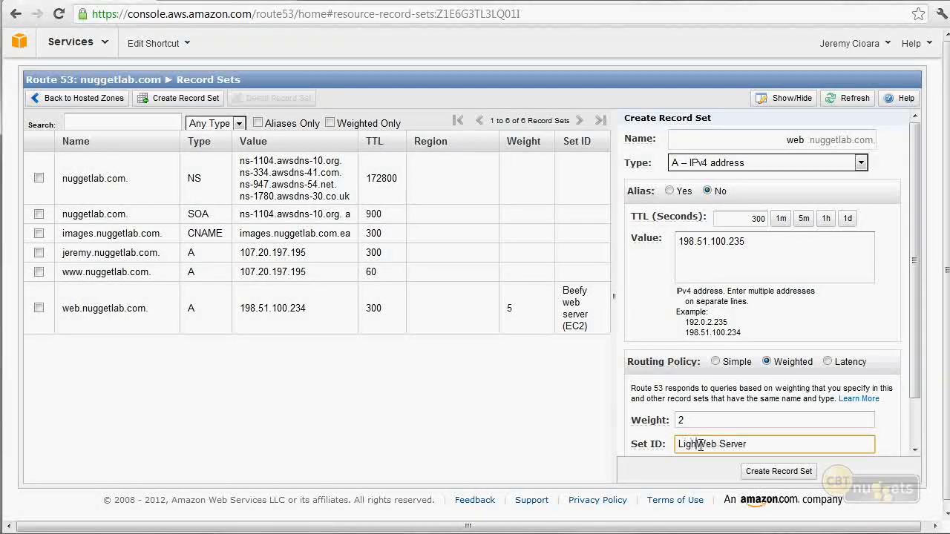
left_click(794, 475)
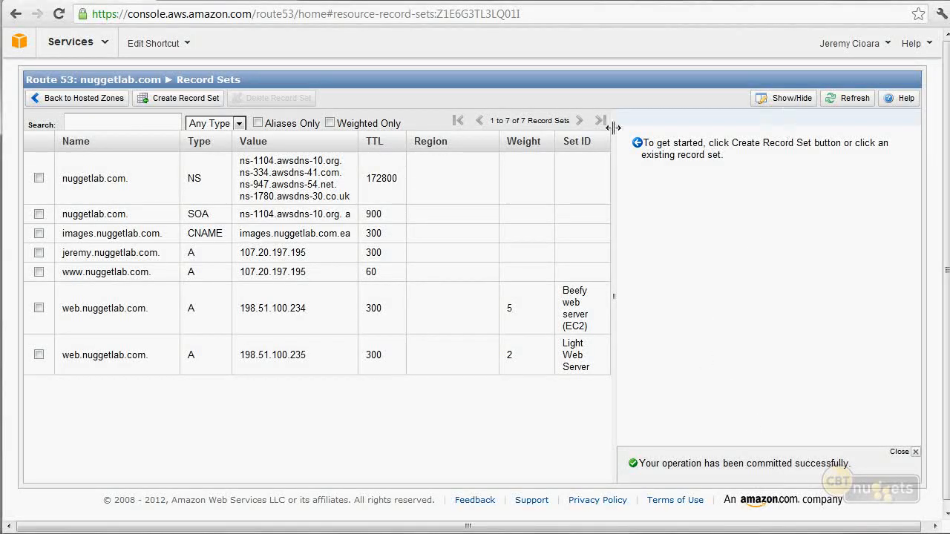
Start a third record set named web with the value 198.51.100.236.
left_click(158, 104)
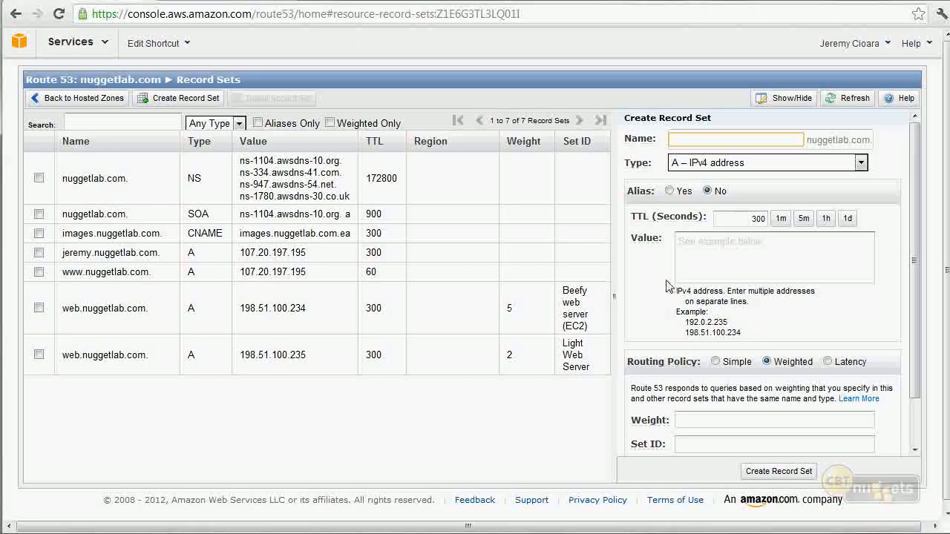
type("web")
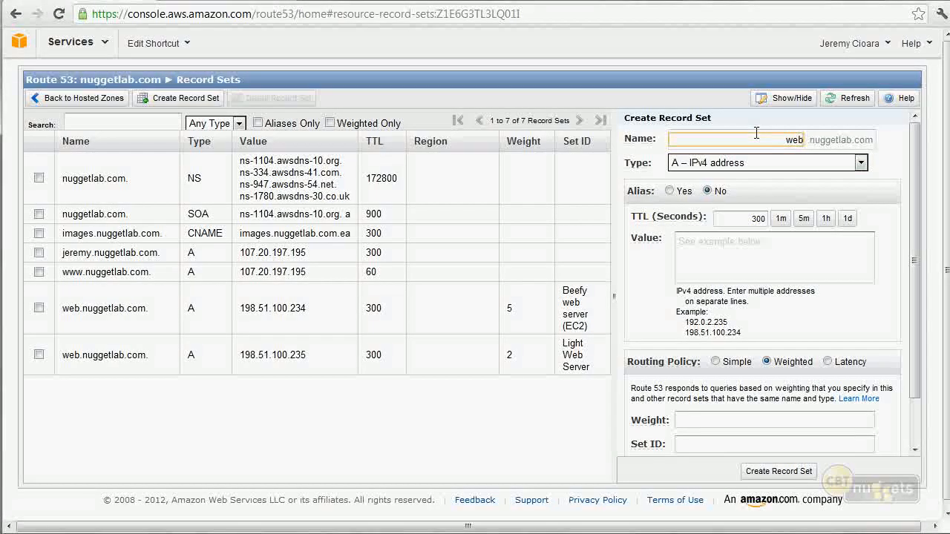
left_click(786, 264)
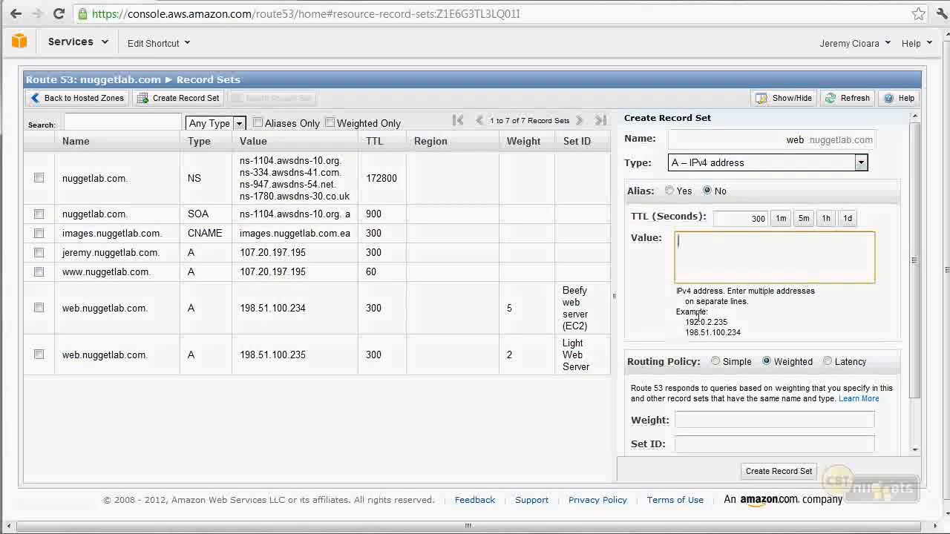
type("198.51.100.234")
key("BackSpace")
type("6")
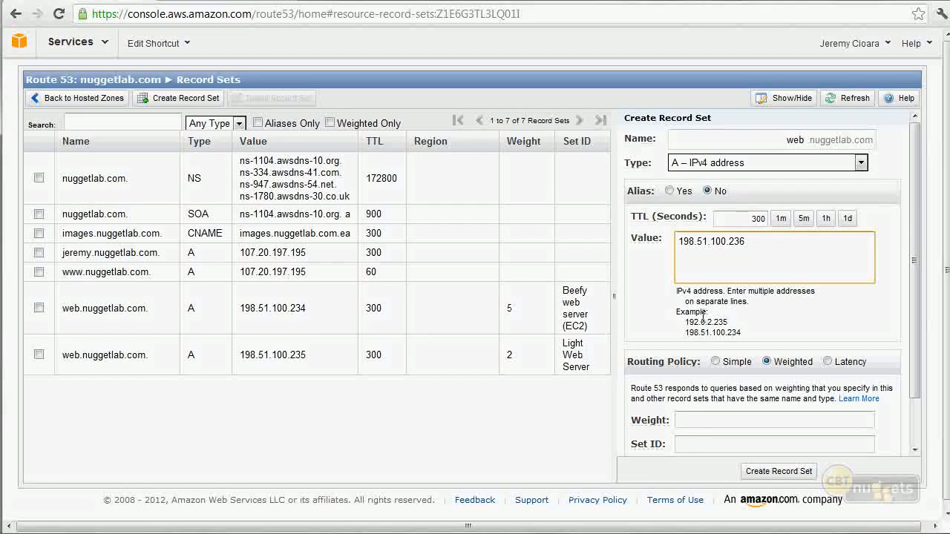
Give the third web record a weight of 3 and the Set ID "Moderate Web Server", and create the record set.
left_click(741, 420)
type("3")
key("Tab")
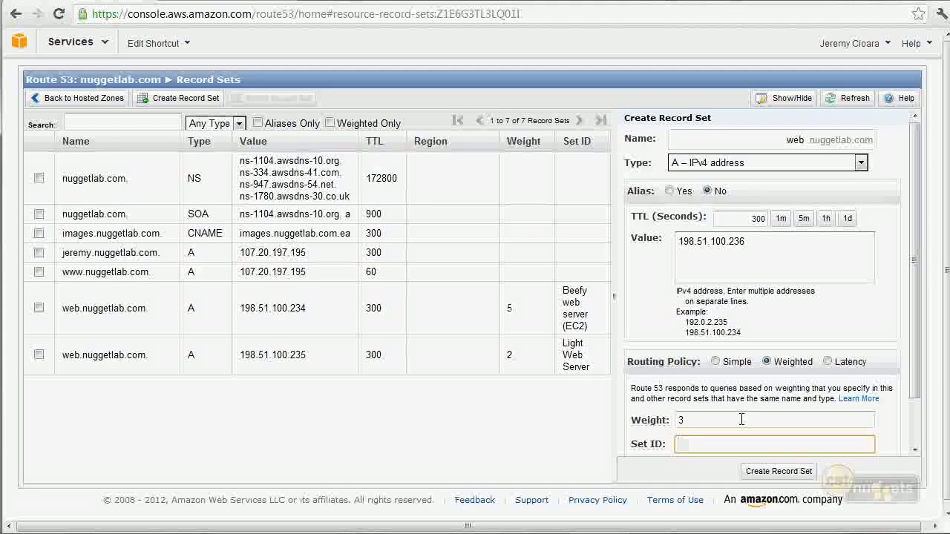
type("Moderate ")
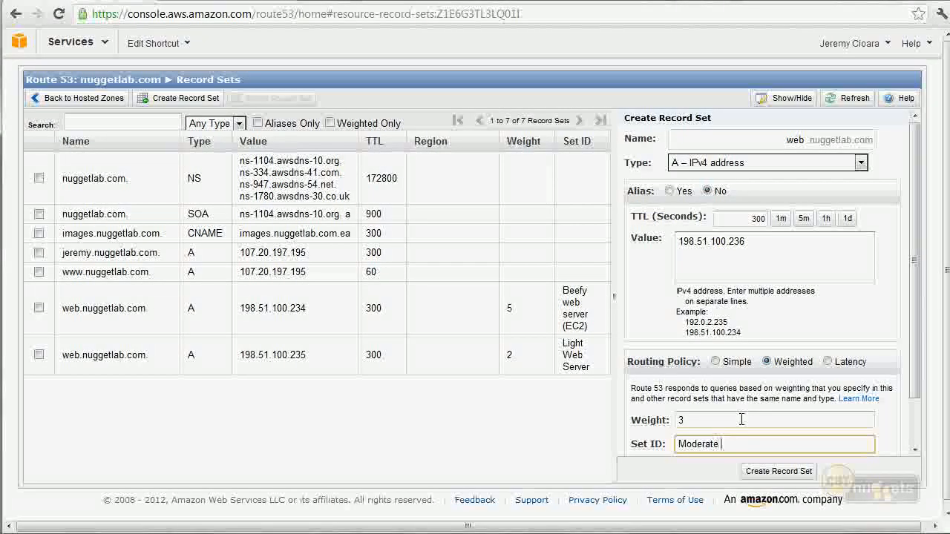
type("Web Server")
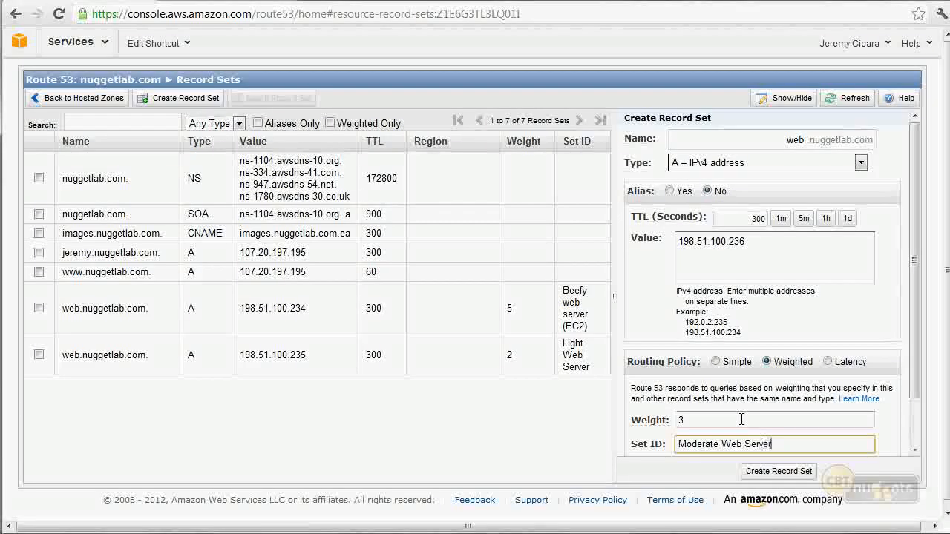
left_click(781, 472)
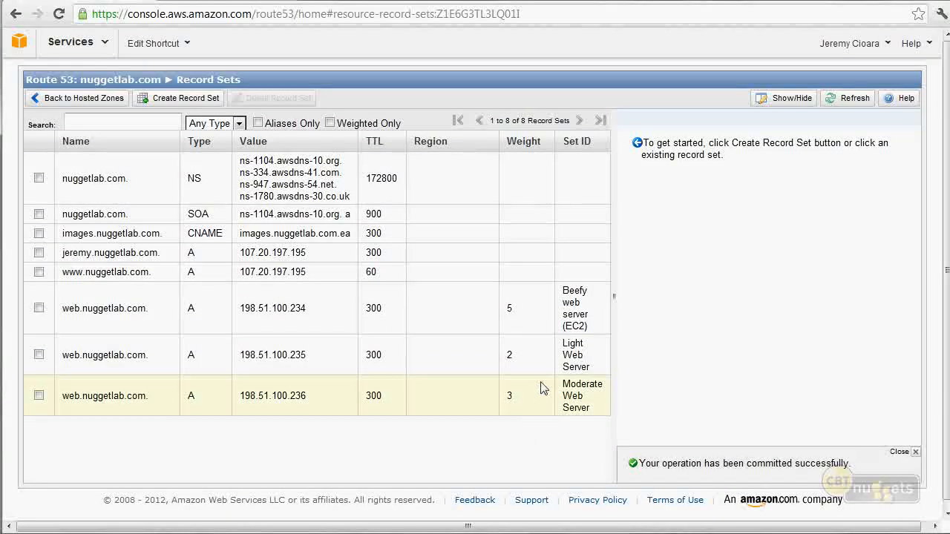
Start a new A record set named web2 in the nuggetlab.com hosted zone.
left_click(205, 102)
left_click(789, 140)
type("web2")
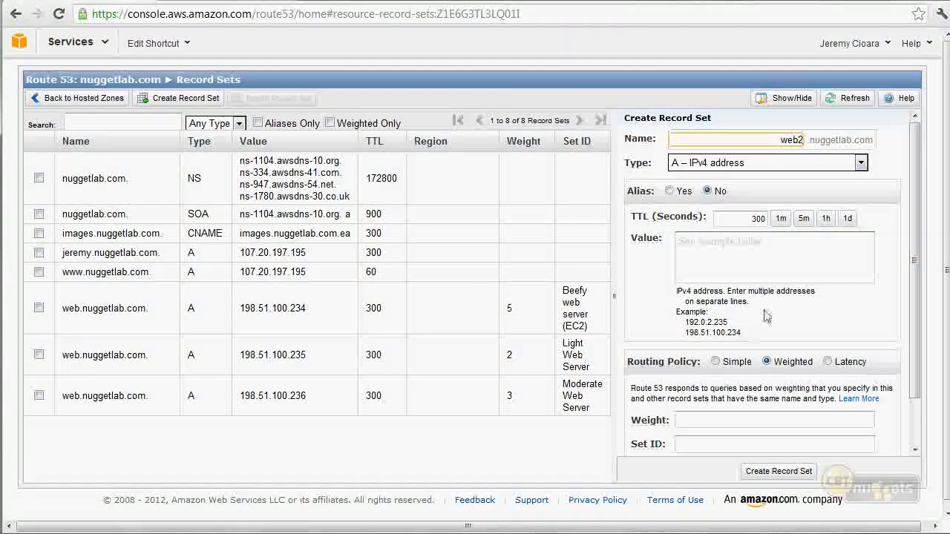
Set the web2 record's value to 198.51.100.250 and its routing policy to Latency.
left_click(756, 252)
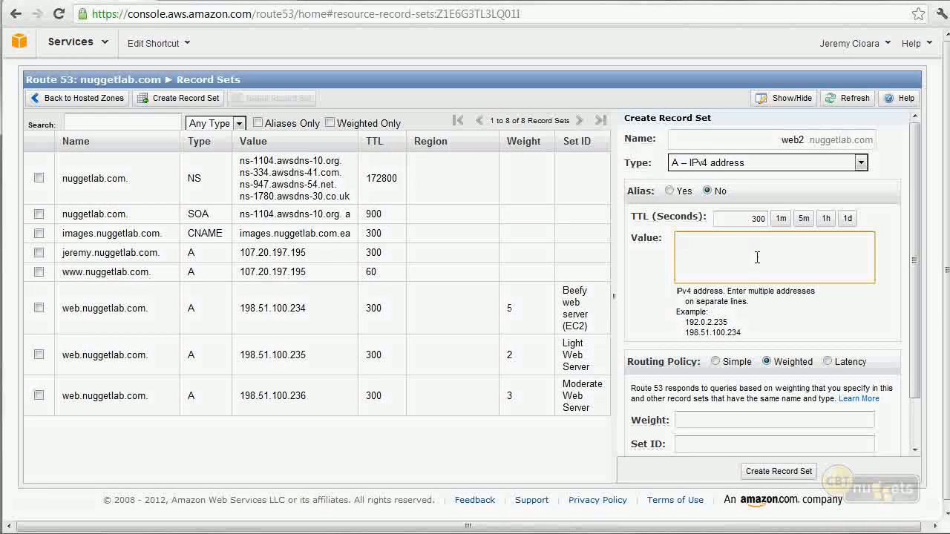
type("198.51.100.234")
key("BackSpace")
key("BackSpace")
type("50")
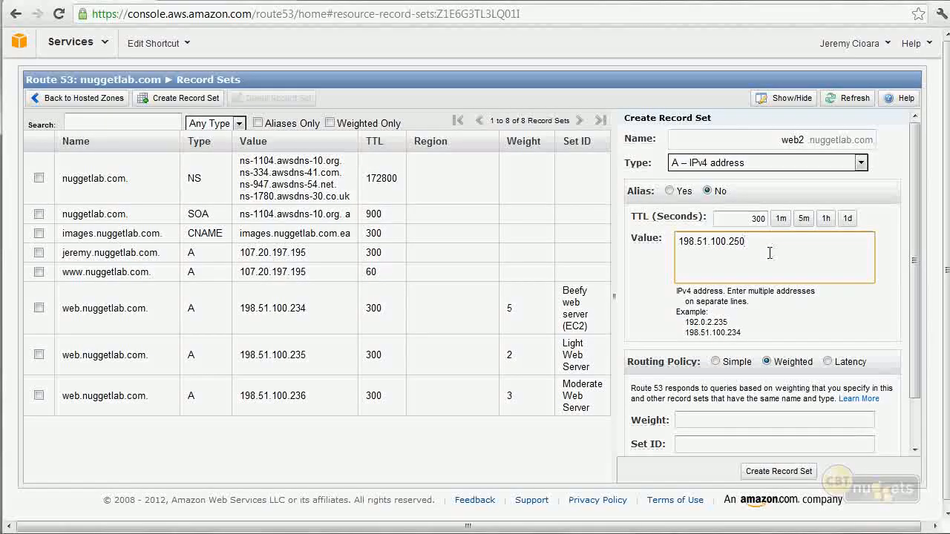
right_click(832, 363)
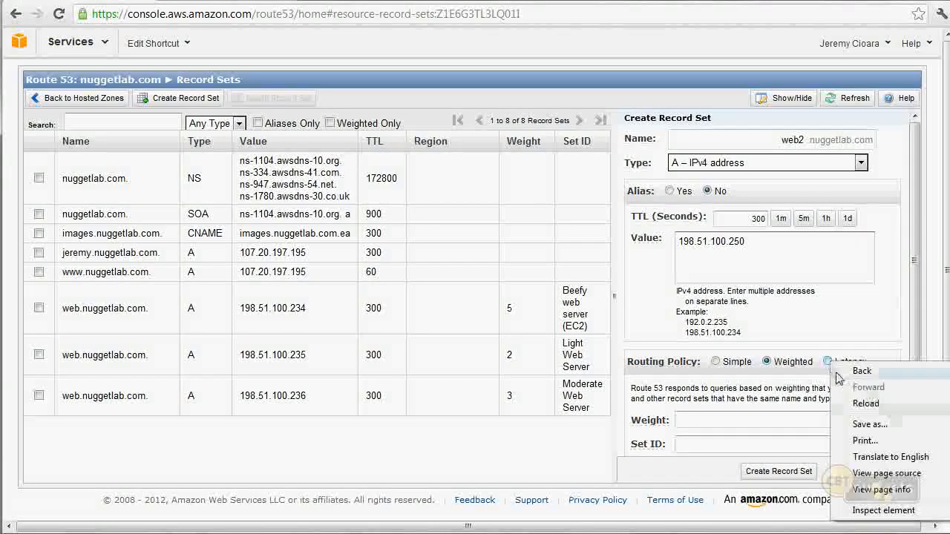
left_click(828, 362)
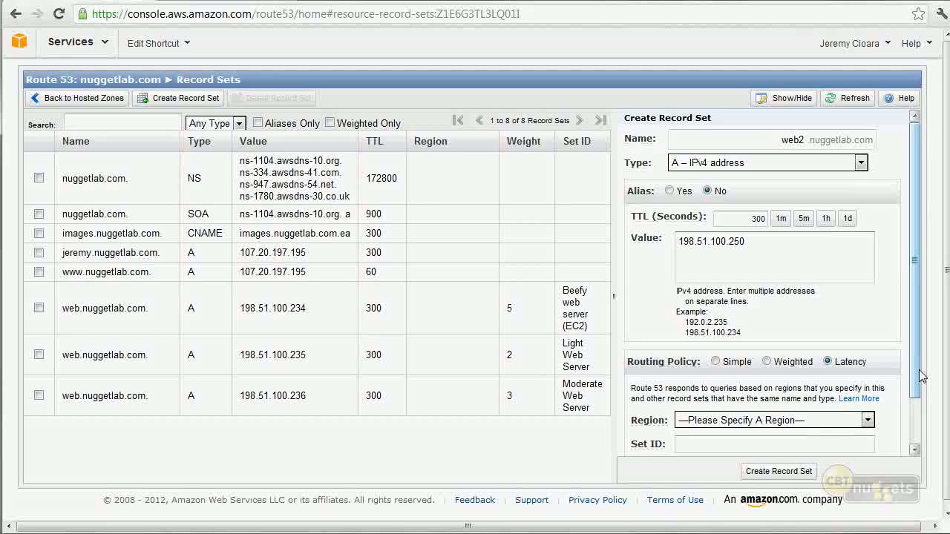
scroll(920, 427, "down", 2)
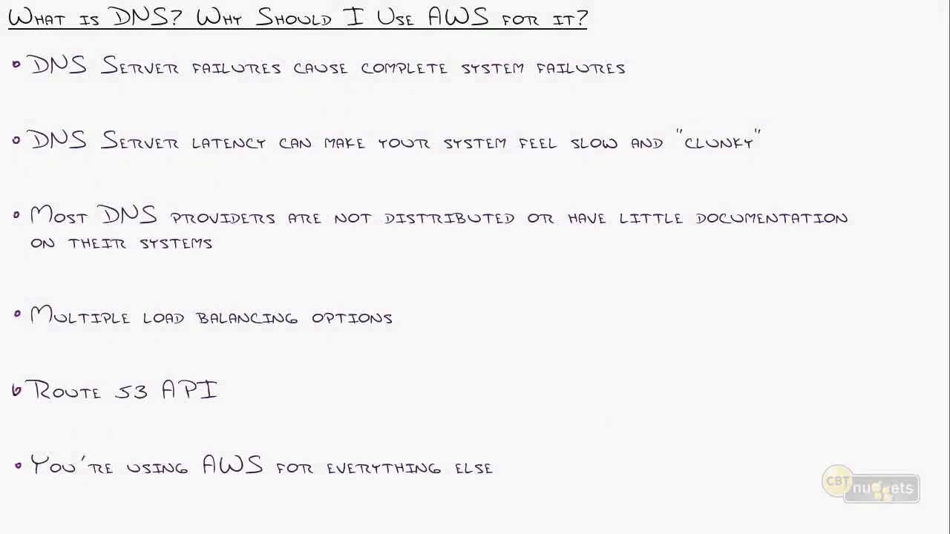
Switch to the DNS whiteboard notes and sketch a globe with outlined continents and polar caps beside the lower bullet points.
mouse_move(546, 284)
left_mouse_down()
mouse_move(600, 259)
mouse_move(875, 302)
mouse_move(790, 527)
mouse_move(515, 476)
mouse_move(592, 296)
mouse_move(649, 319)
mouse_move(662, 505)
mouse_move(610, 484)
mouse_move(515, 394)
mouse_move(554, 326)
left_mouse_up()
mouse_move(735, 318)
left_mouse_down()
mouse_move(852, 304)
mouse_move(742, 417)
mouse_move(725, 317)
mouse_move(735, 321)
left_mouse_up()
mouse_move(816, 419)
left_mouse_down()
mouse_move(839, 408)
mouse_move(869, 454)
mouse_move(816, 418)
left_mouse_up()
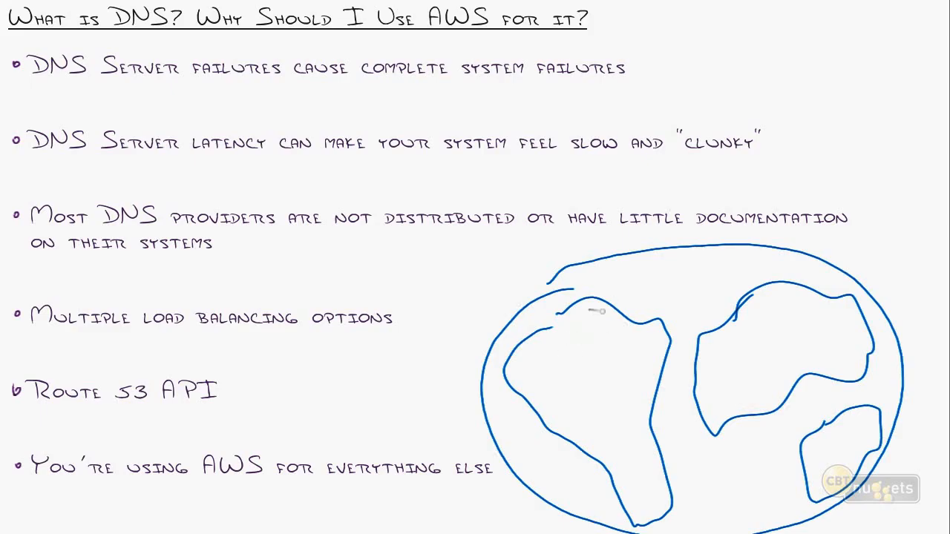
left_click_drag(717, 241, 612, 267)
left_click_drag(690, 529, 774, 521)
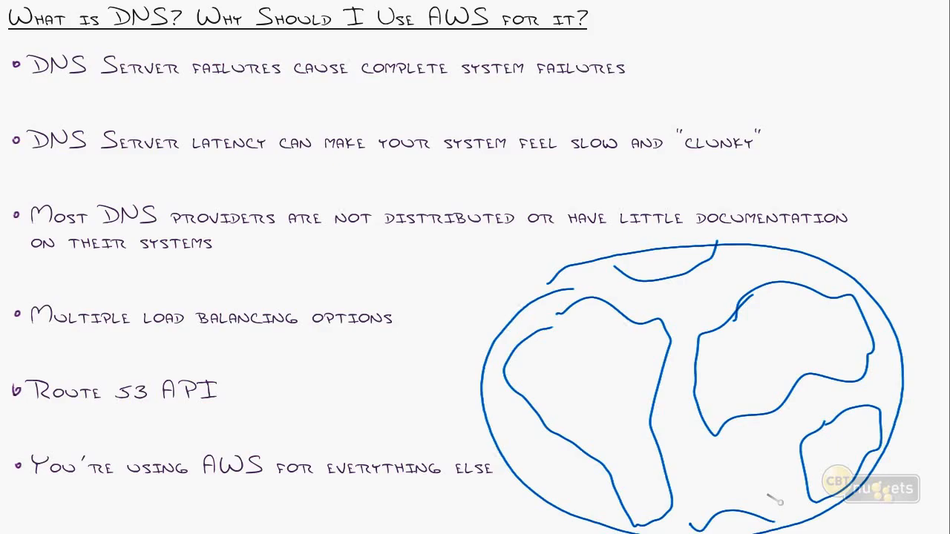
Return to the Route 53 console and review the regions available for the web2 record's latency routing.
key("alt+Tab")
key("alt+Tab")
key("alt+Tab")
key("alt+Tab")
key("alt+Tab")
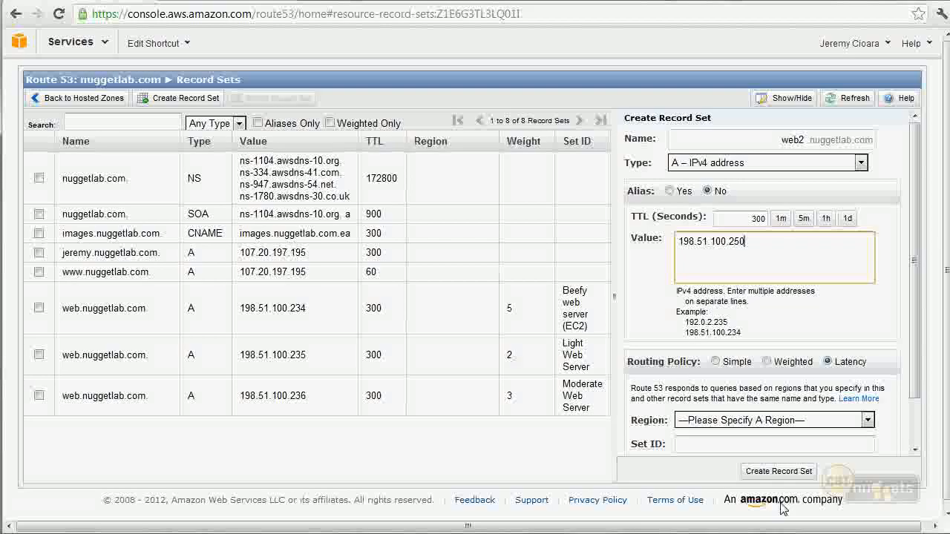
scroll(679, 433, "down", 2)
scroll(649, 303, "up", 2)
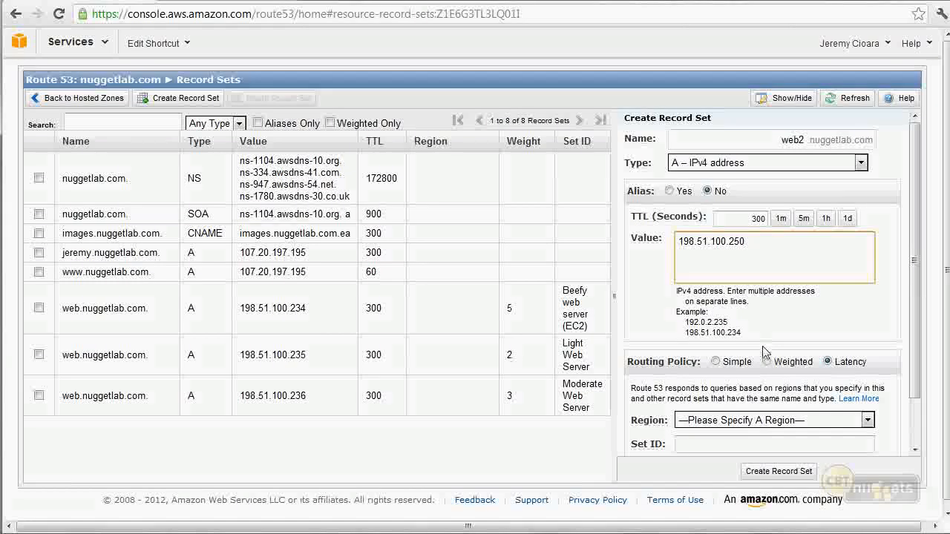
left_click(751, 422)
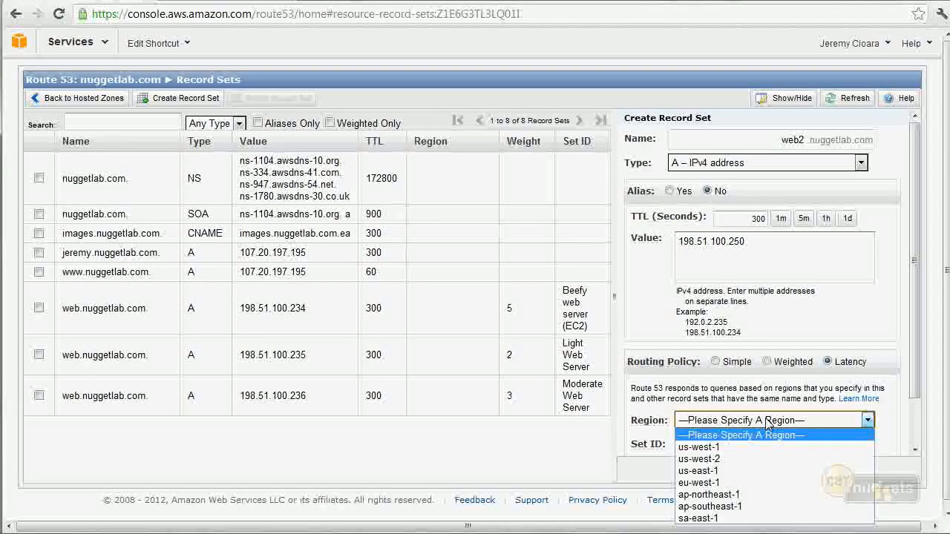
left_click(767, 422)
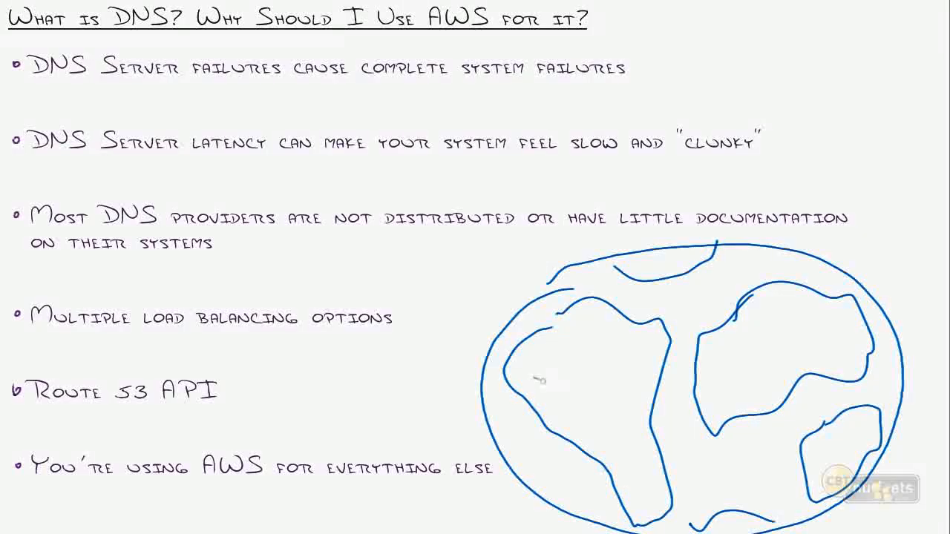
On the whiteboard globe, draw small blobs labelled EC2 at the western and eastern edges of the large left-hand continent.
mouse_move(525, 379)
left_mouse_down()
mouse_move(564, 394)
mouse_move(522, 380)
left_mouse_up()
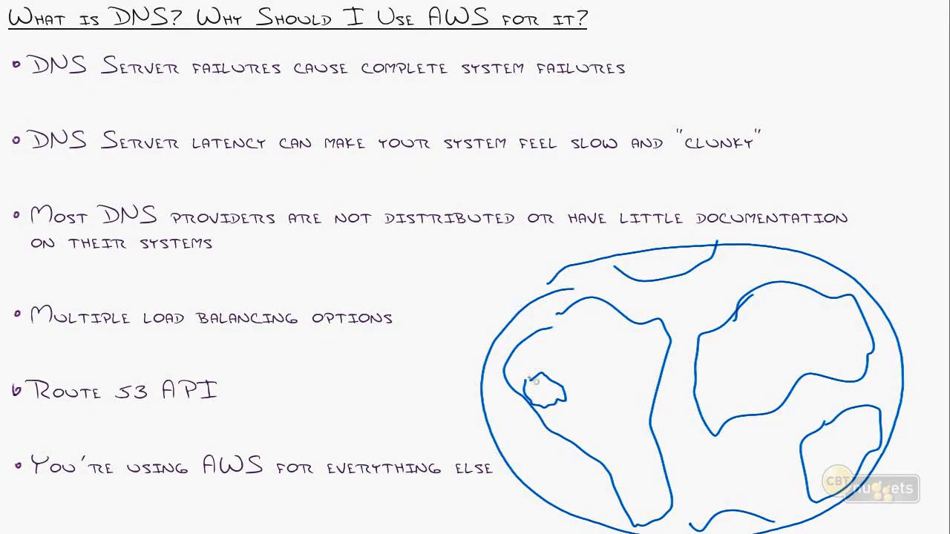
left_click_drag(545, 382, 553, 392)
mouse_move(651, 330)
left_mouse_down()
mouse_move(666, 335)
mouse_move(639, 360)
mouse_move(644, 347)
mouse_move(666, 345)
left_mouse_up()
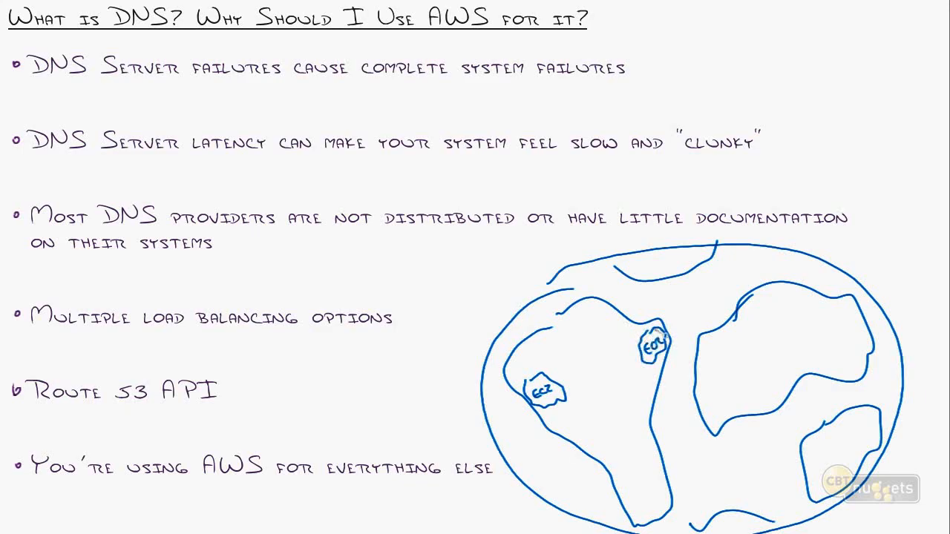